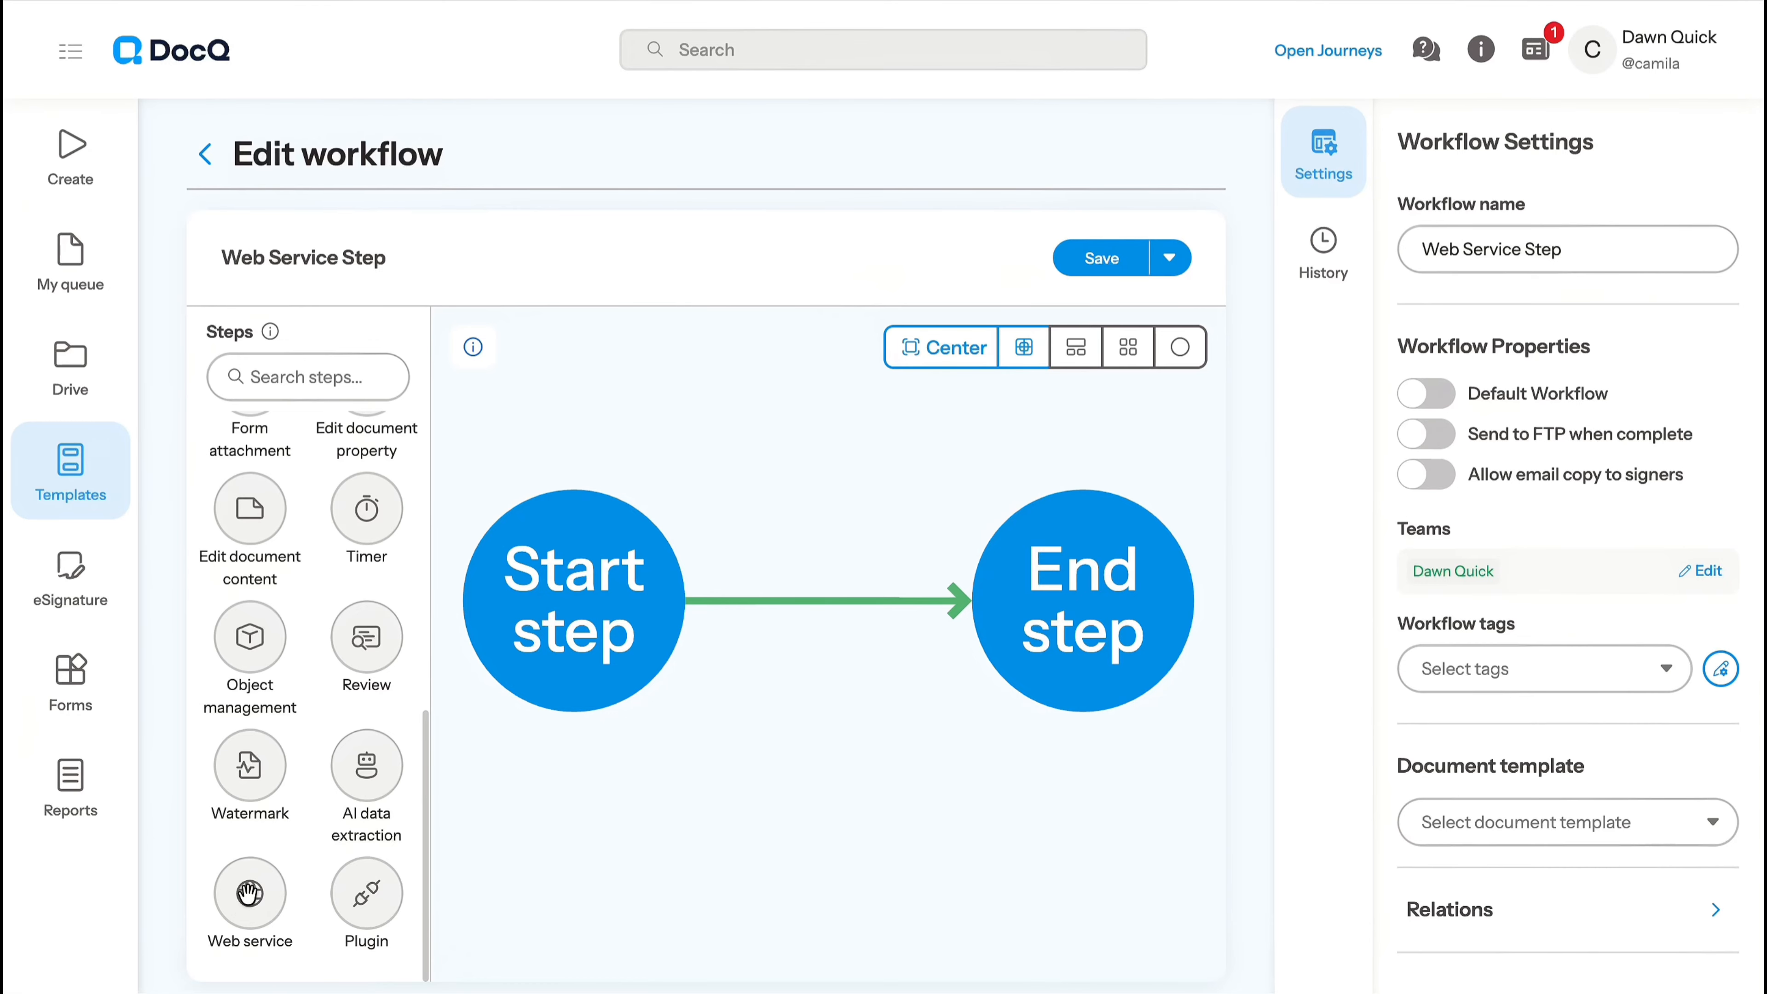
- Insert a Web service step between the Start and End steps and name it Web Service
left_click_drag(855, 415, 855, 418)
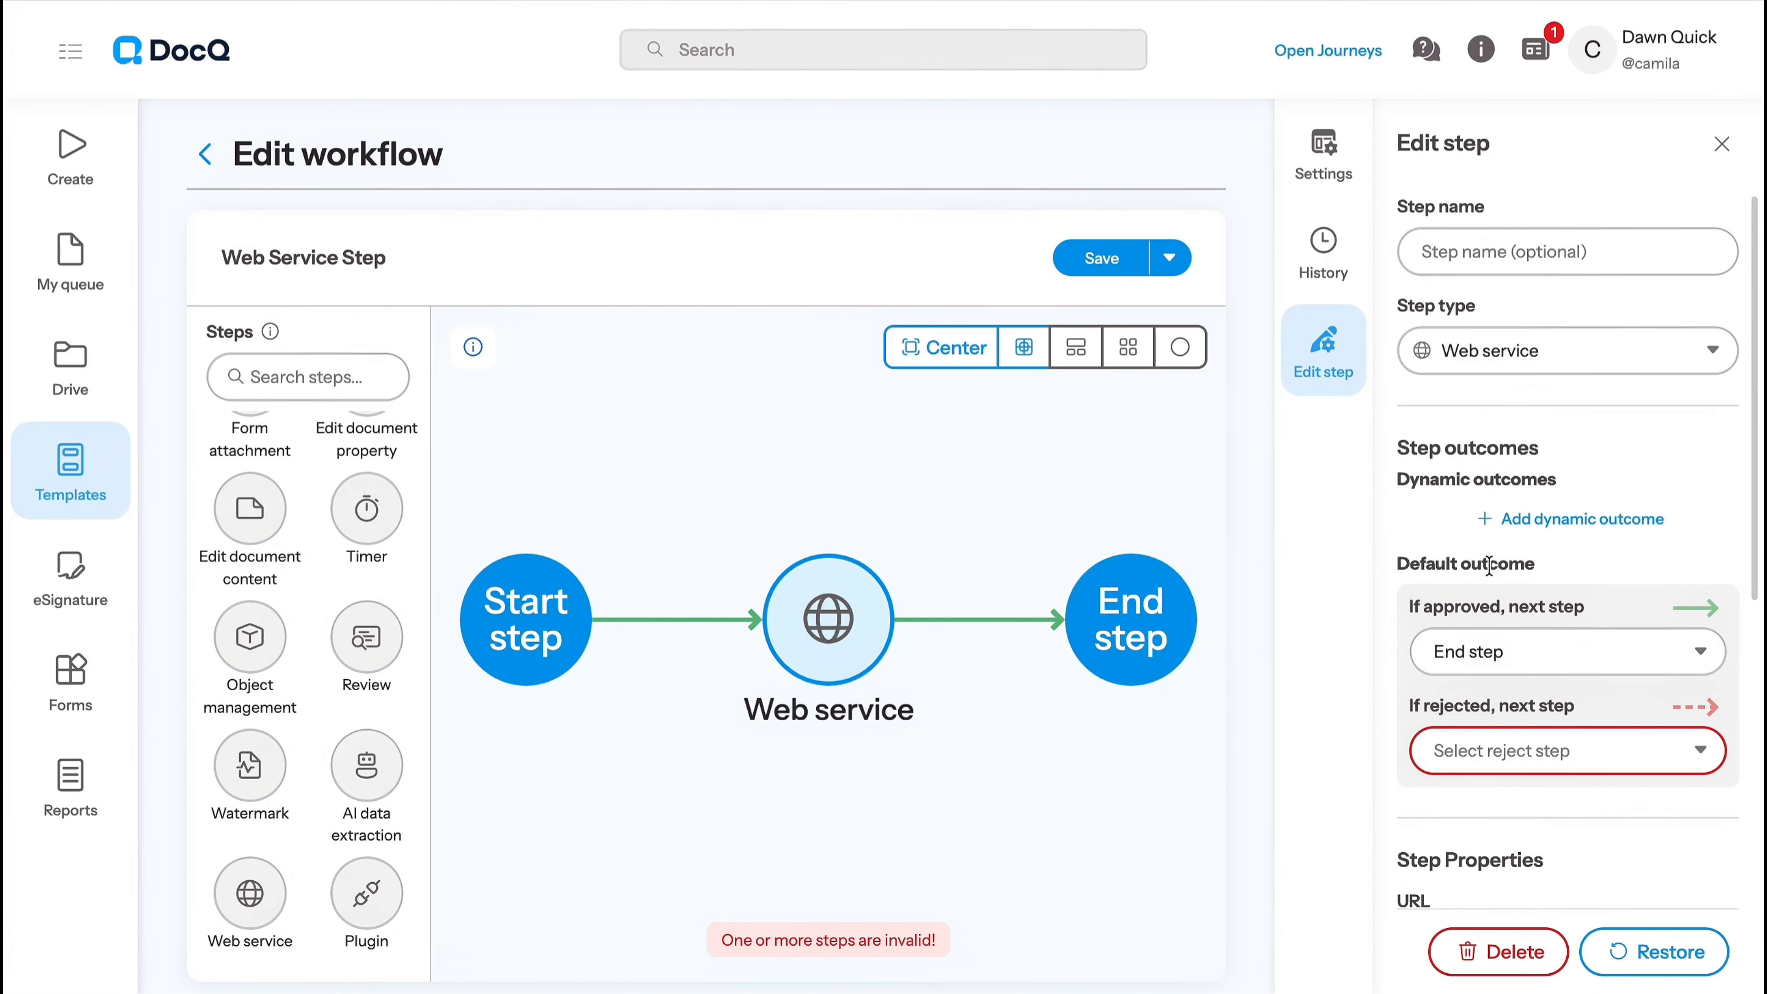
left_click(1485, 259)
type("Web Se")
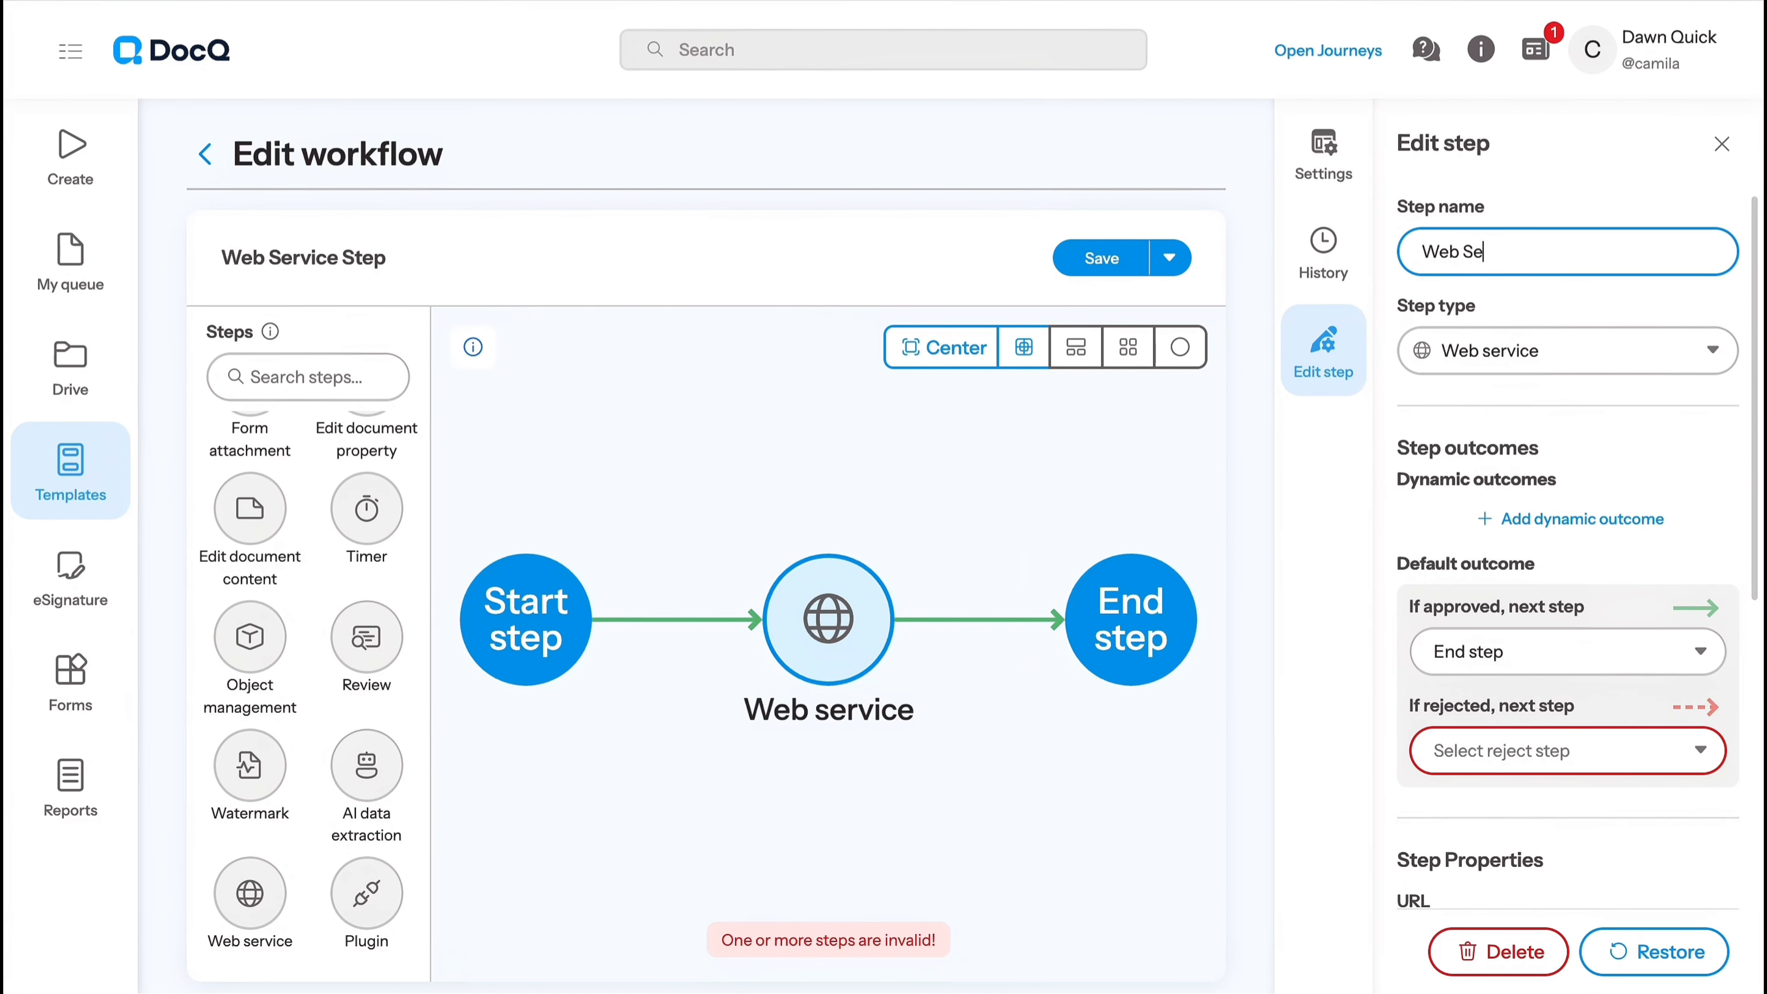
type("rvice")
left_click(951, 649)
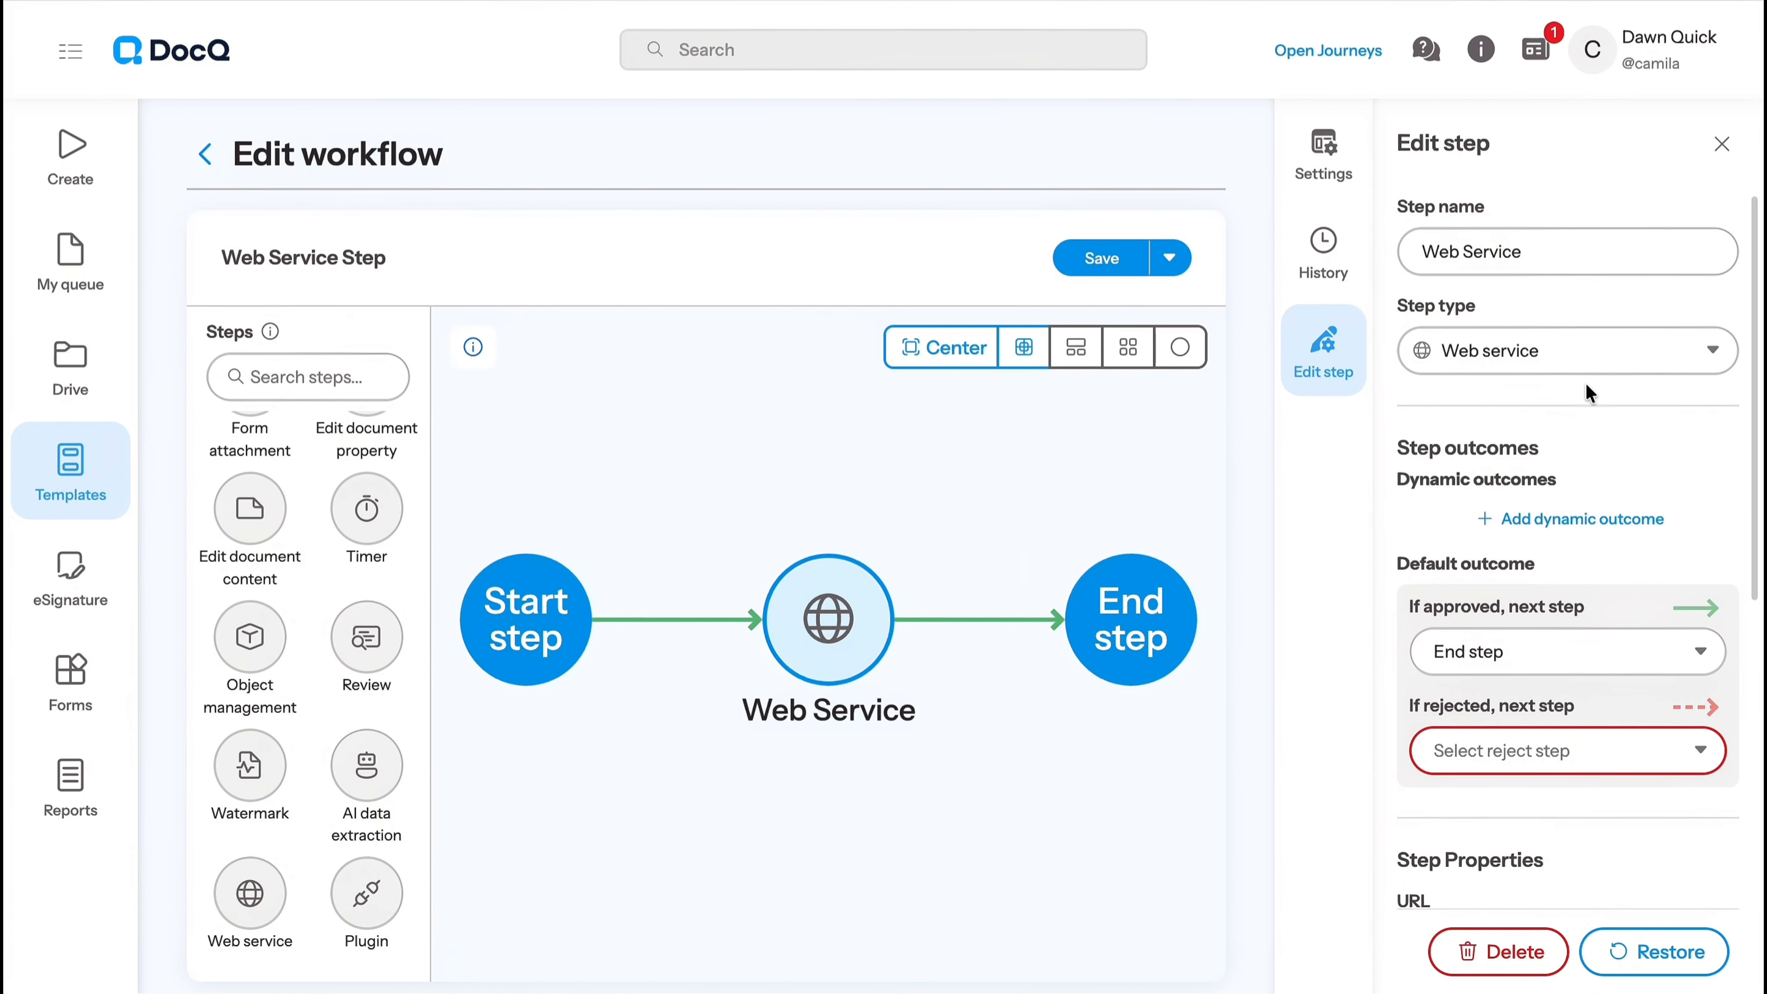
- Set the Web Service step's default rejected outcome to go to the End step
scroll(1575, 379, "down", 1)
scroll(1460, 333, "down", 3)
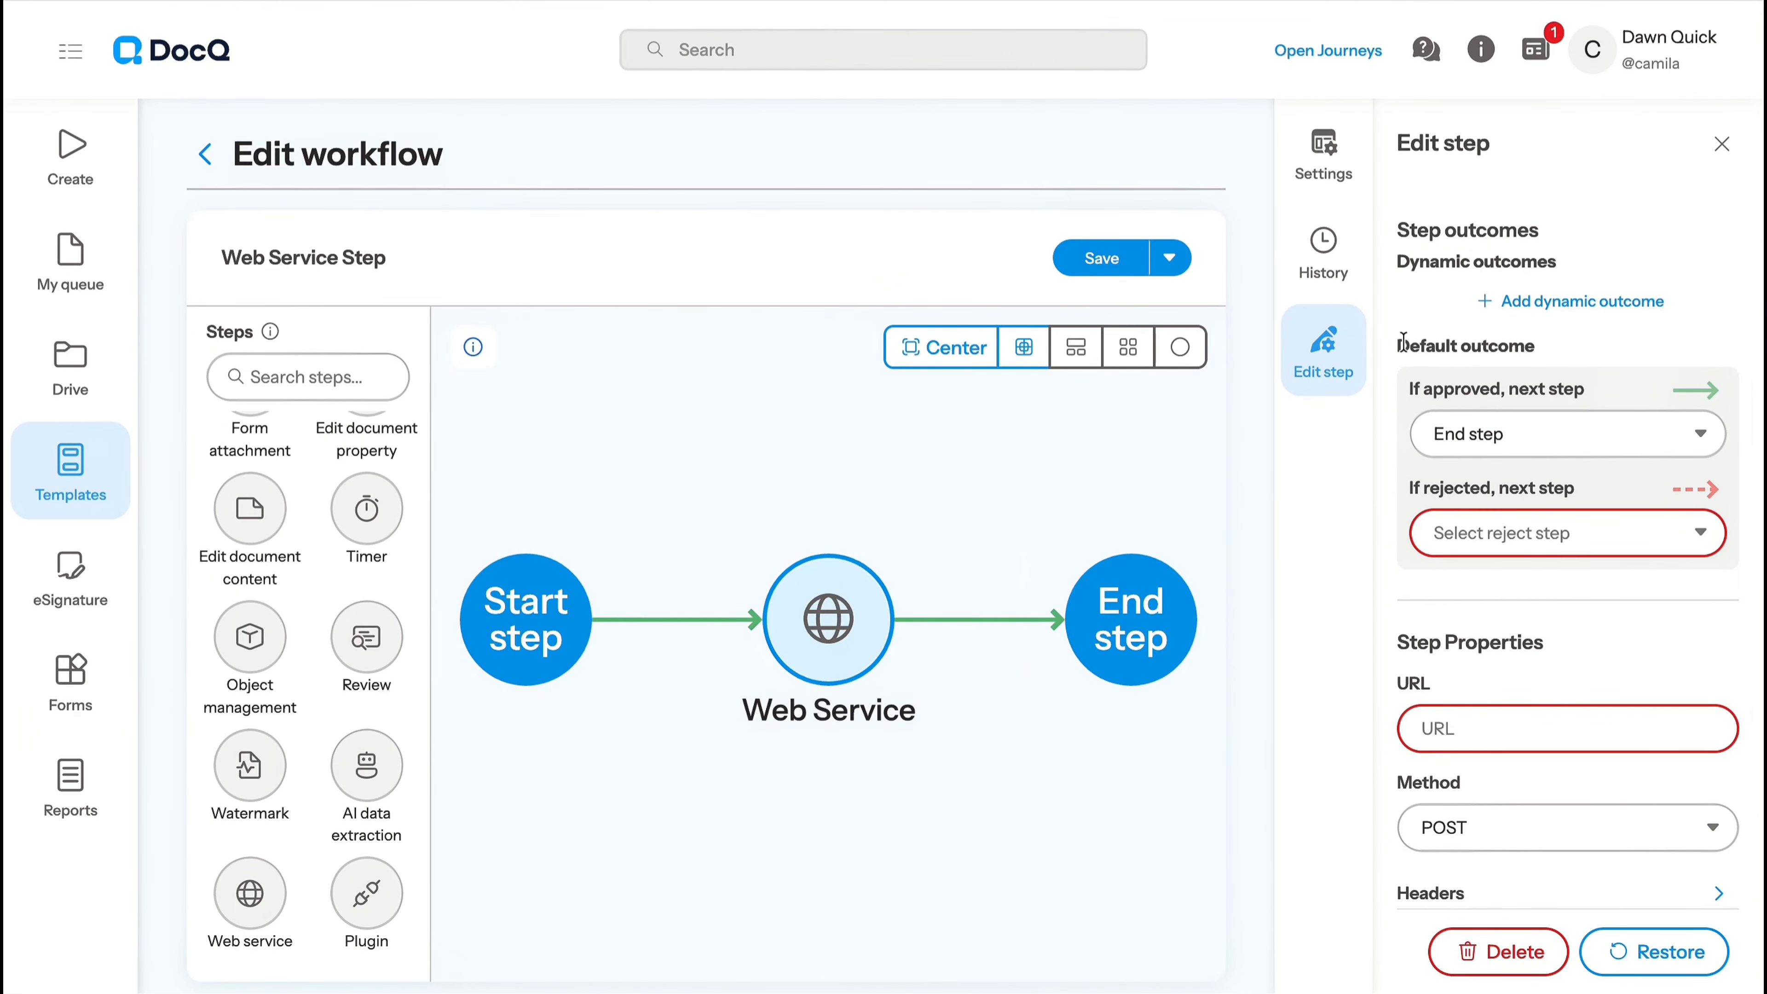
left_click_drag(1397, 346, 1528, 342)
left_click(1406, 395)
left_click(1468, 529)
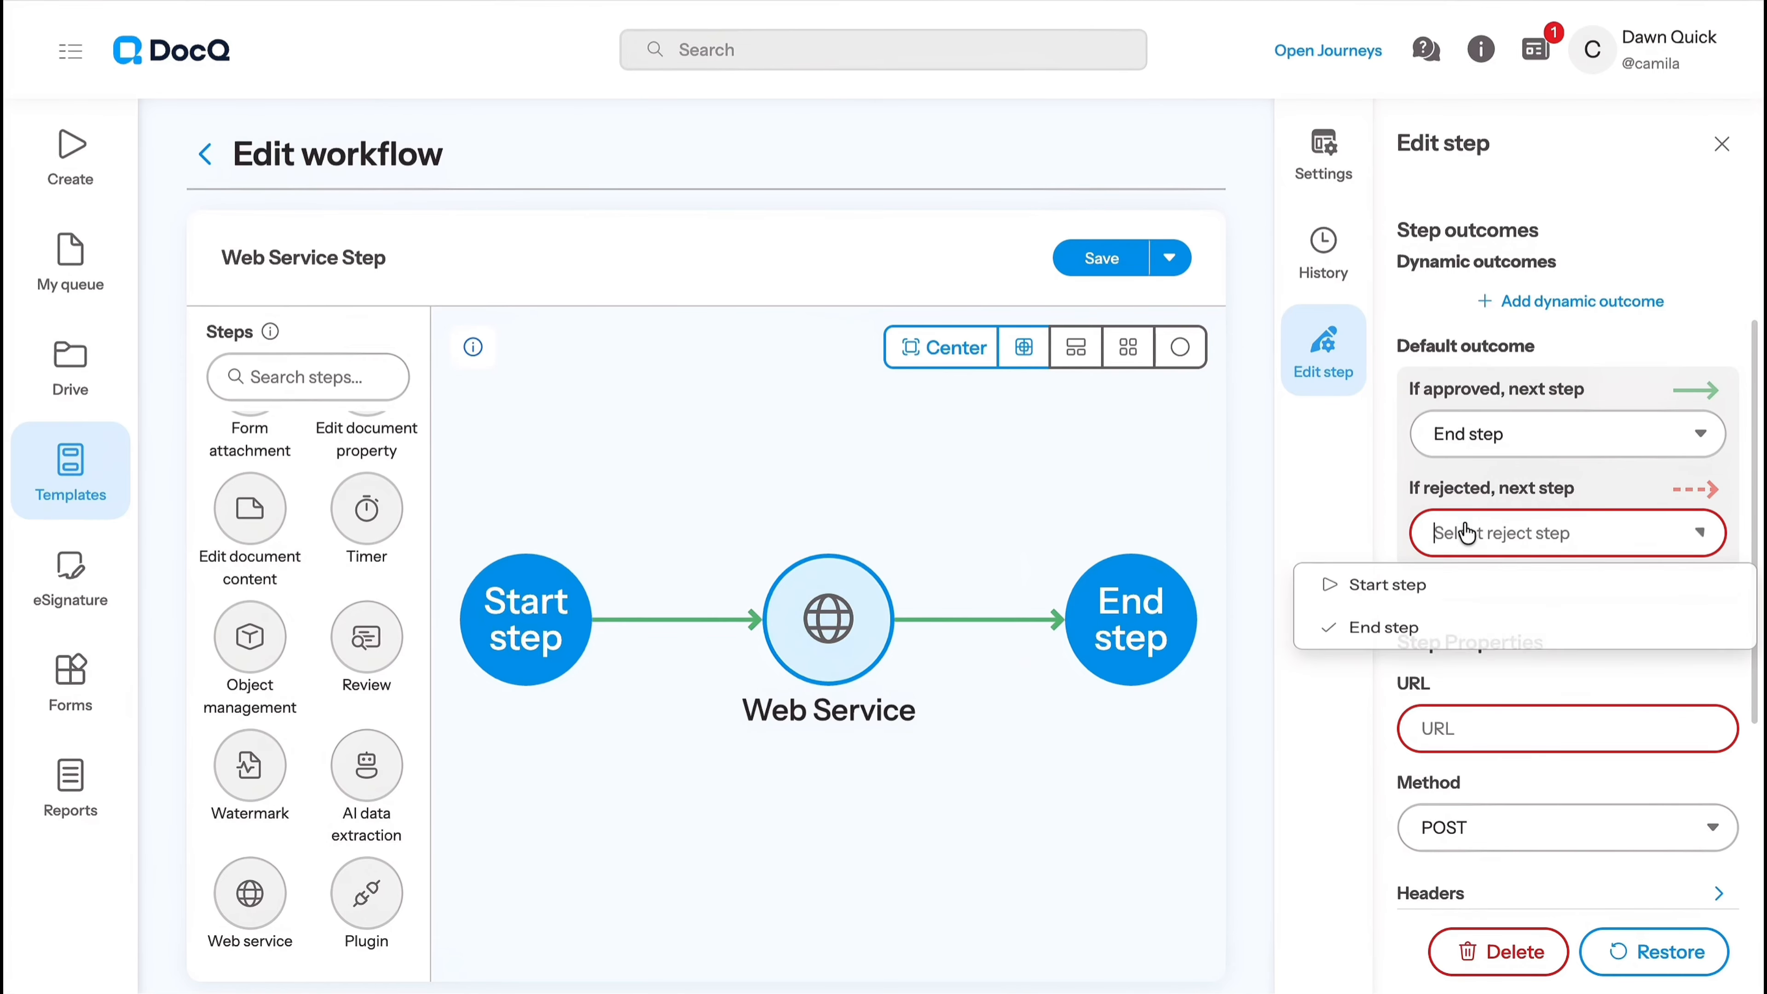
left_click(1467, 639)
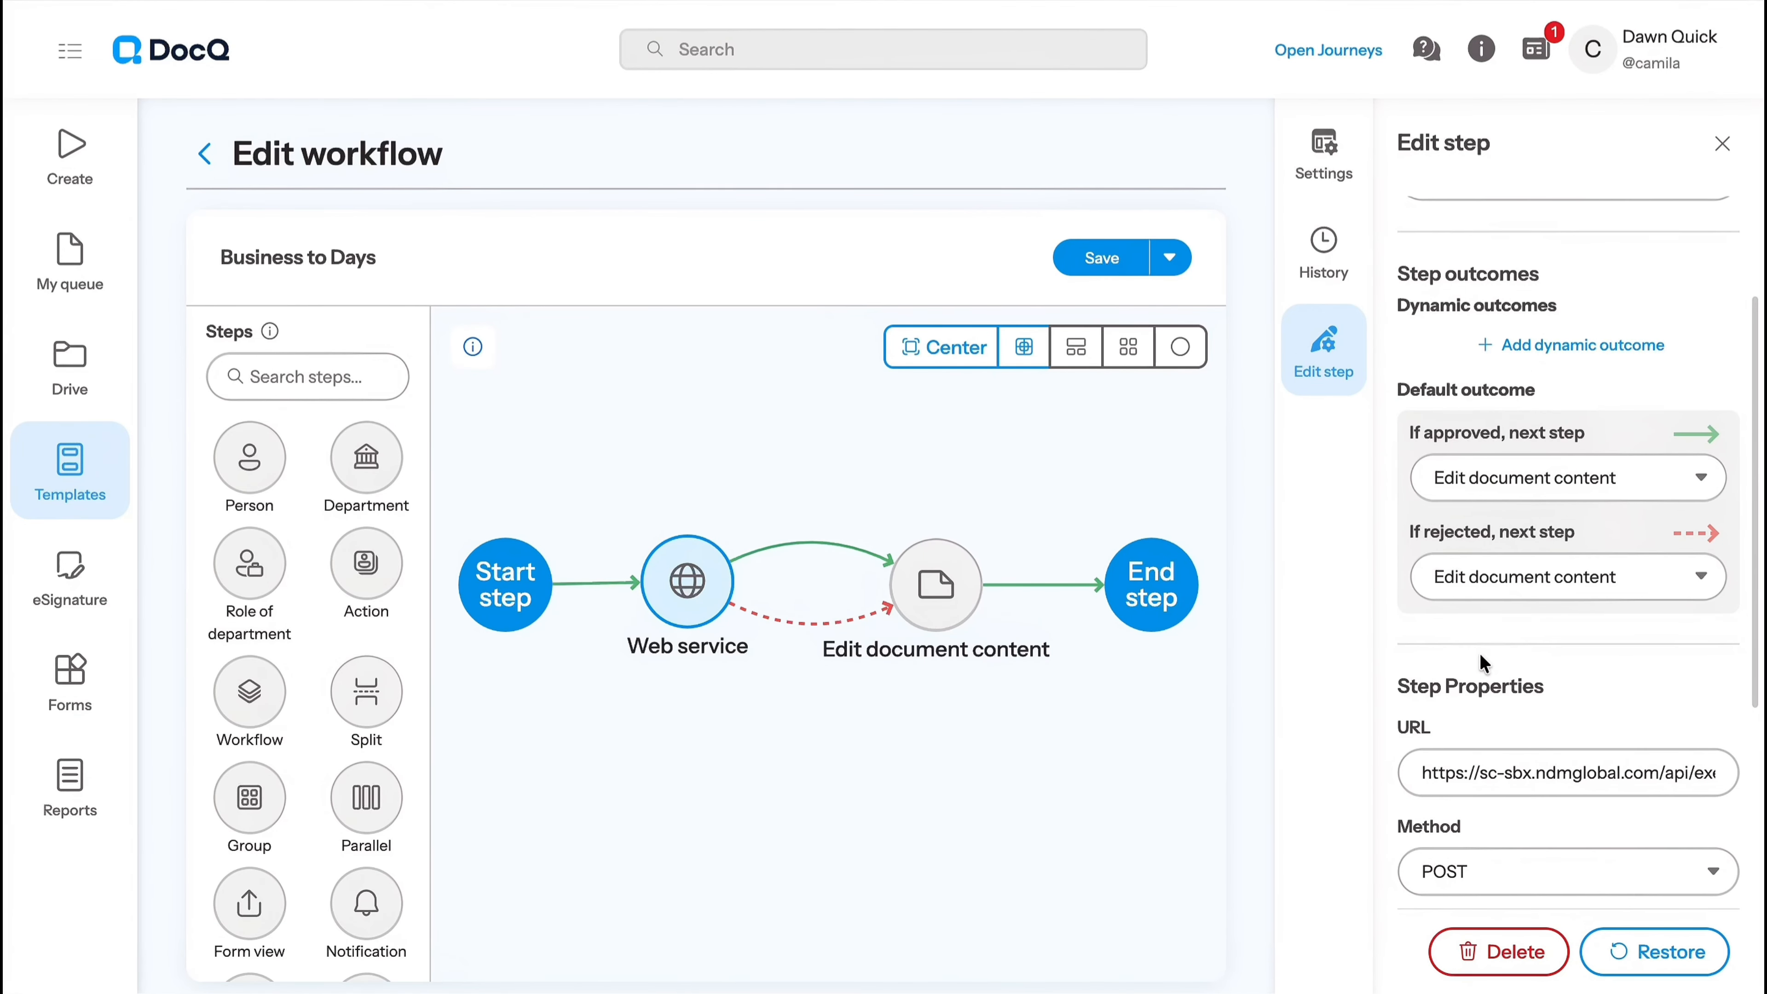
- Review the URL of the web service step in the Business to Days workflow and select POST as its method
scroll(1479, 656, "down", 5)
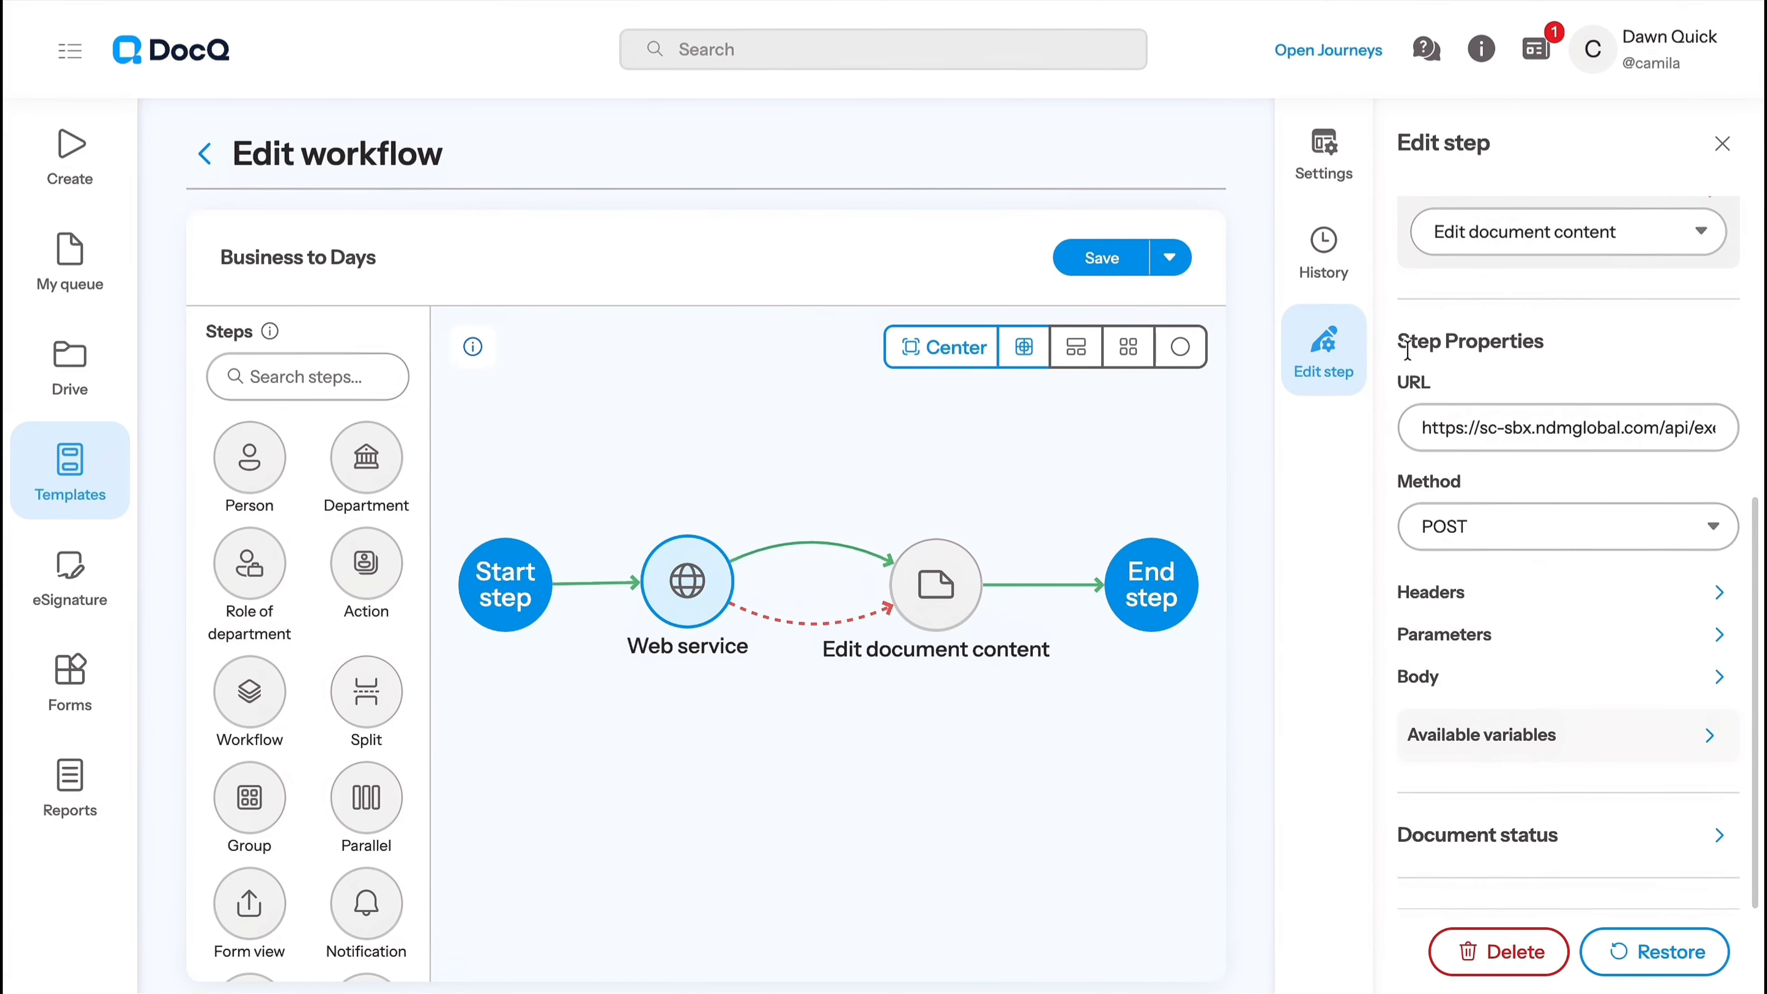
left_click(1413, 433)
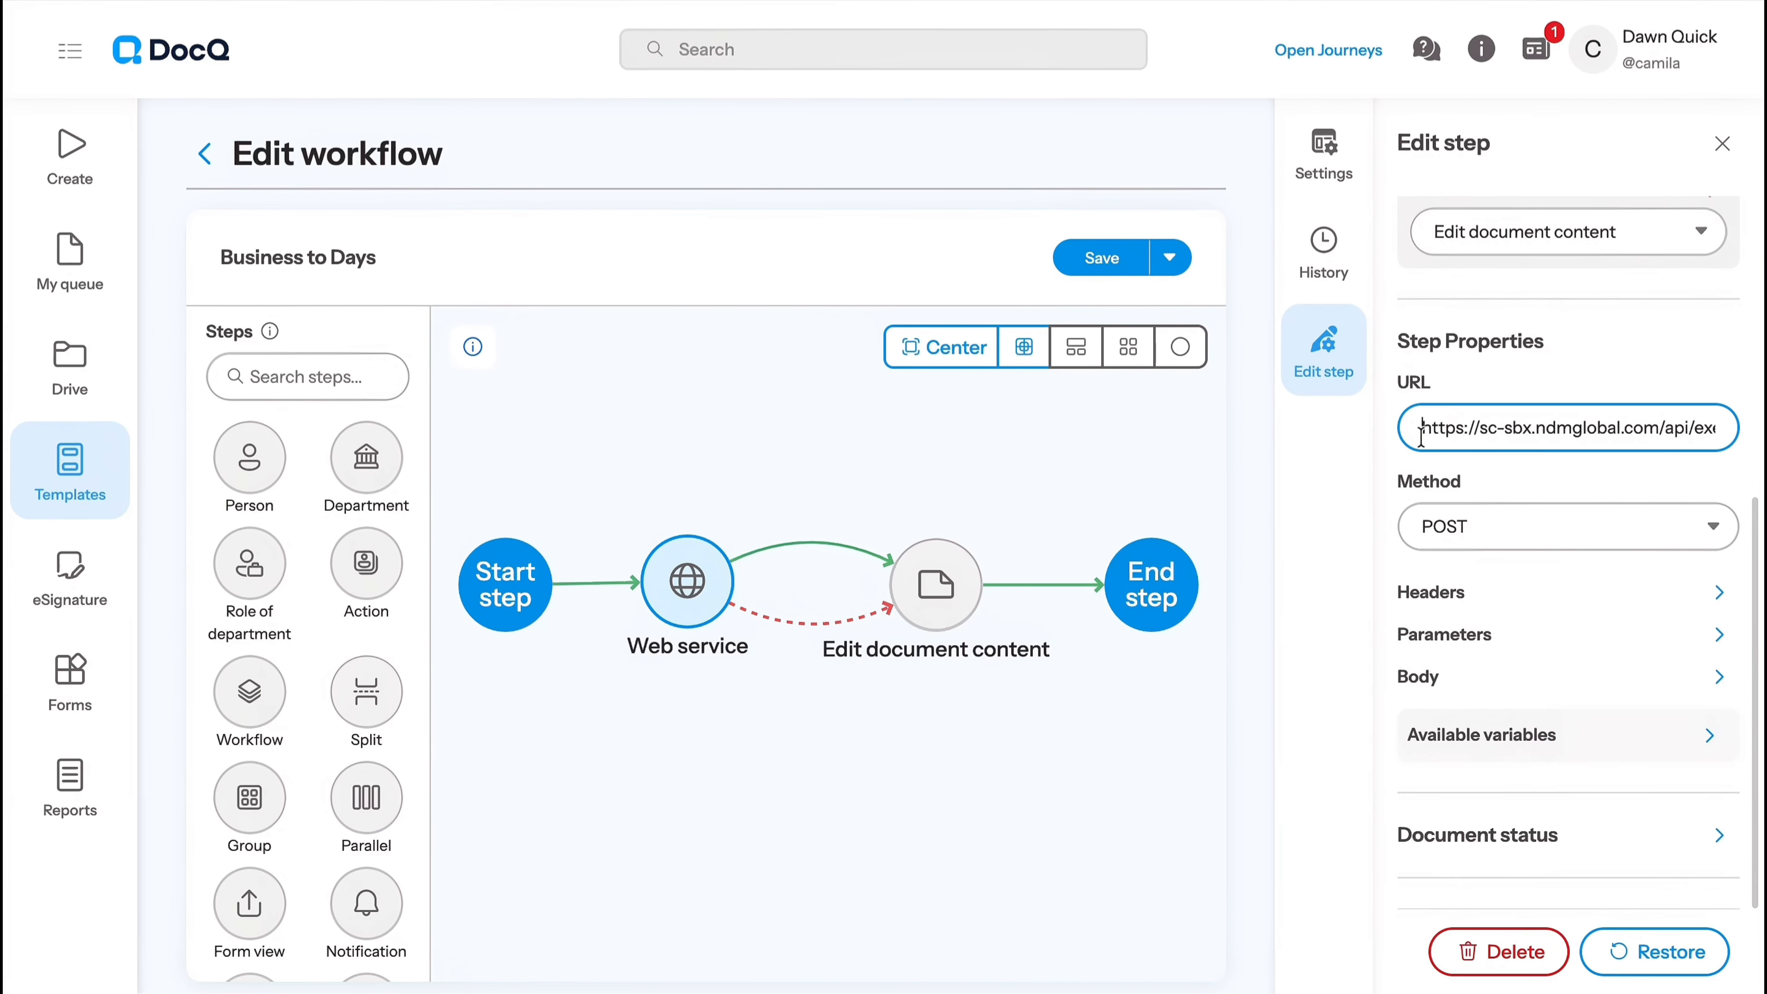
left_click_drag(1420, 432, 1673, 431)
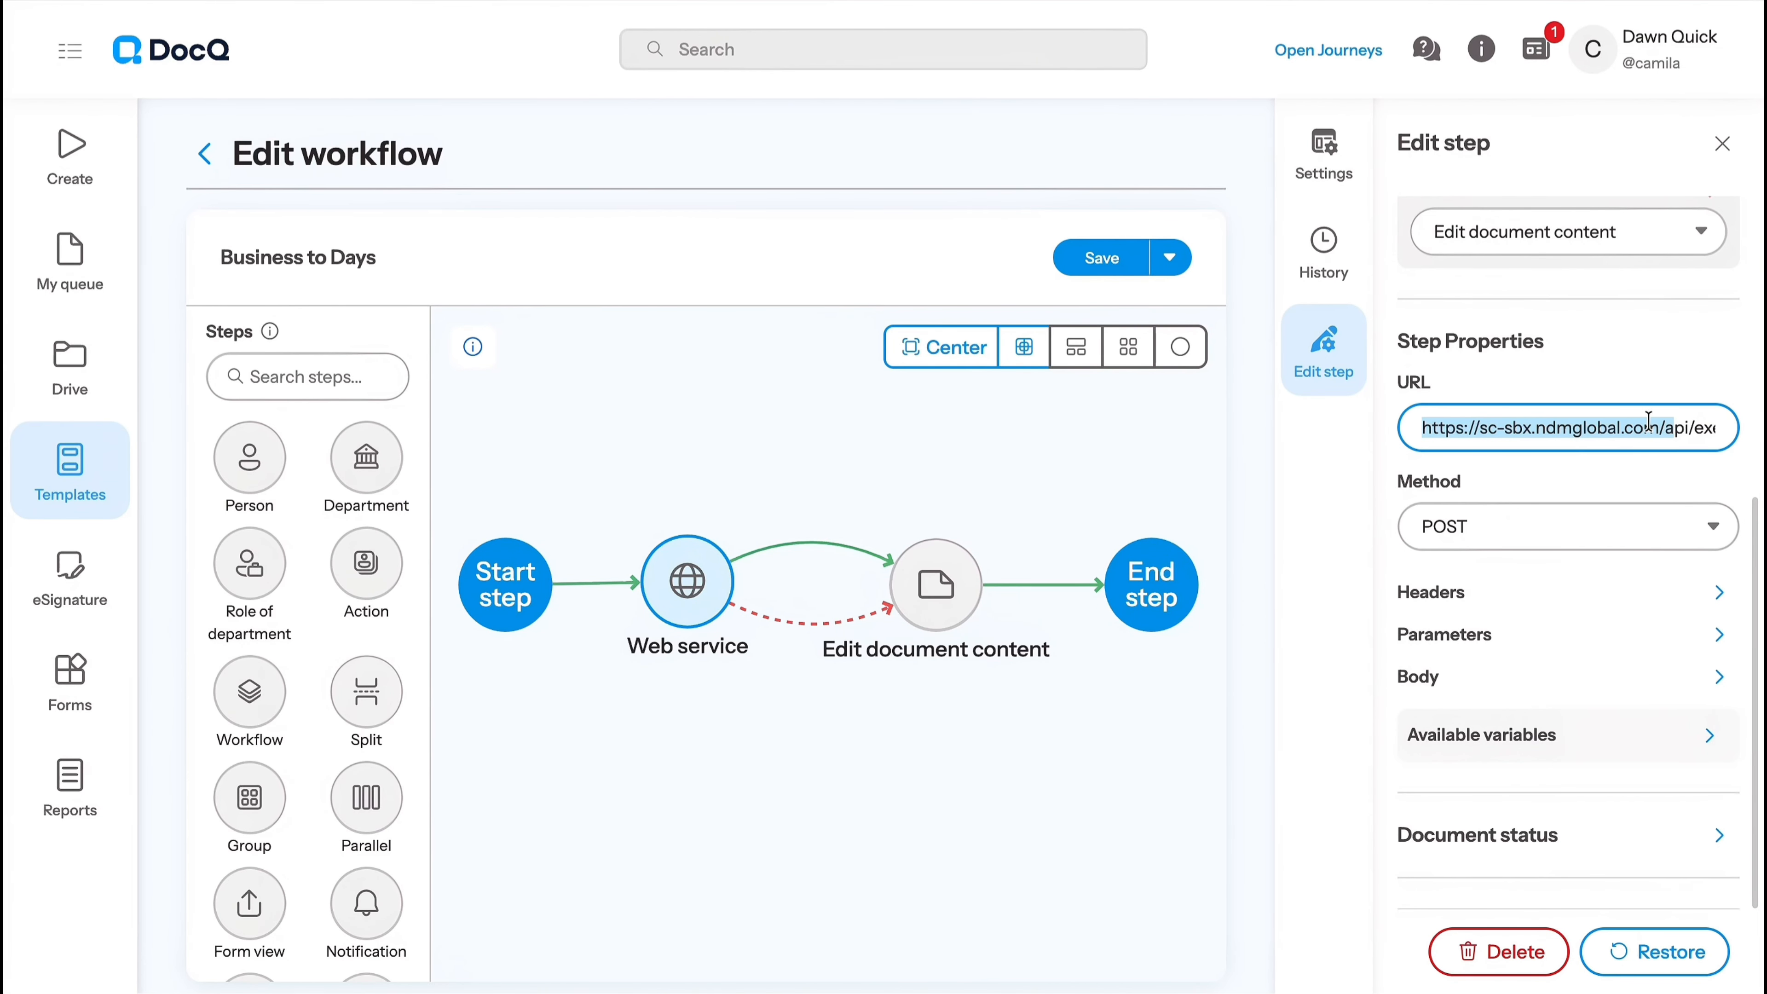
left_click(1615, 391)
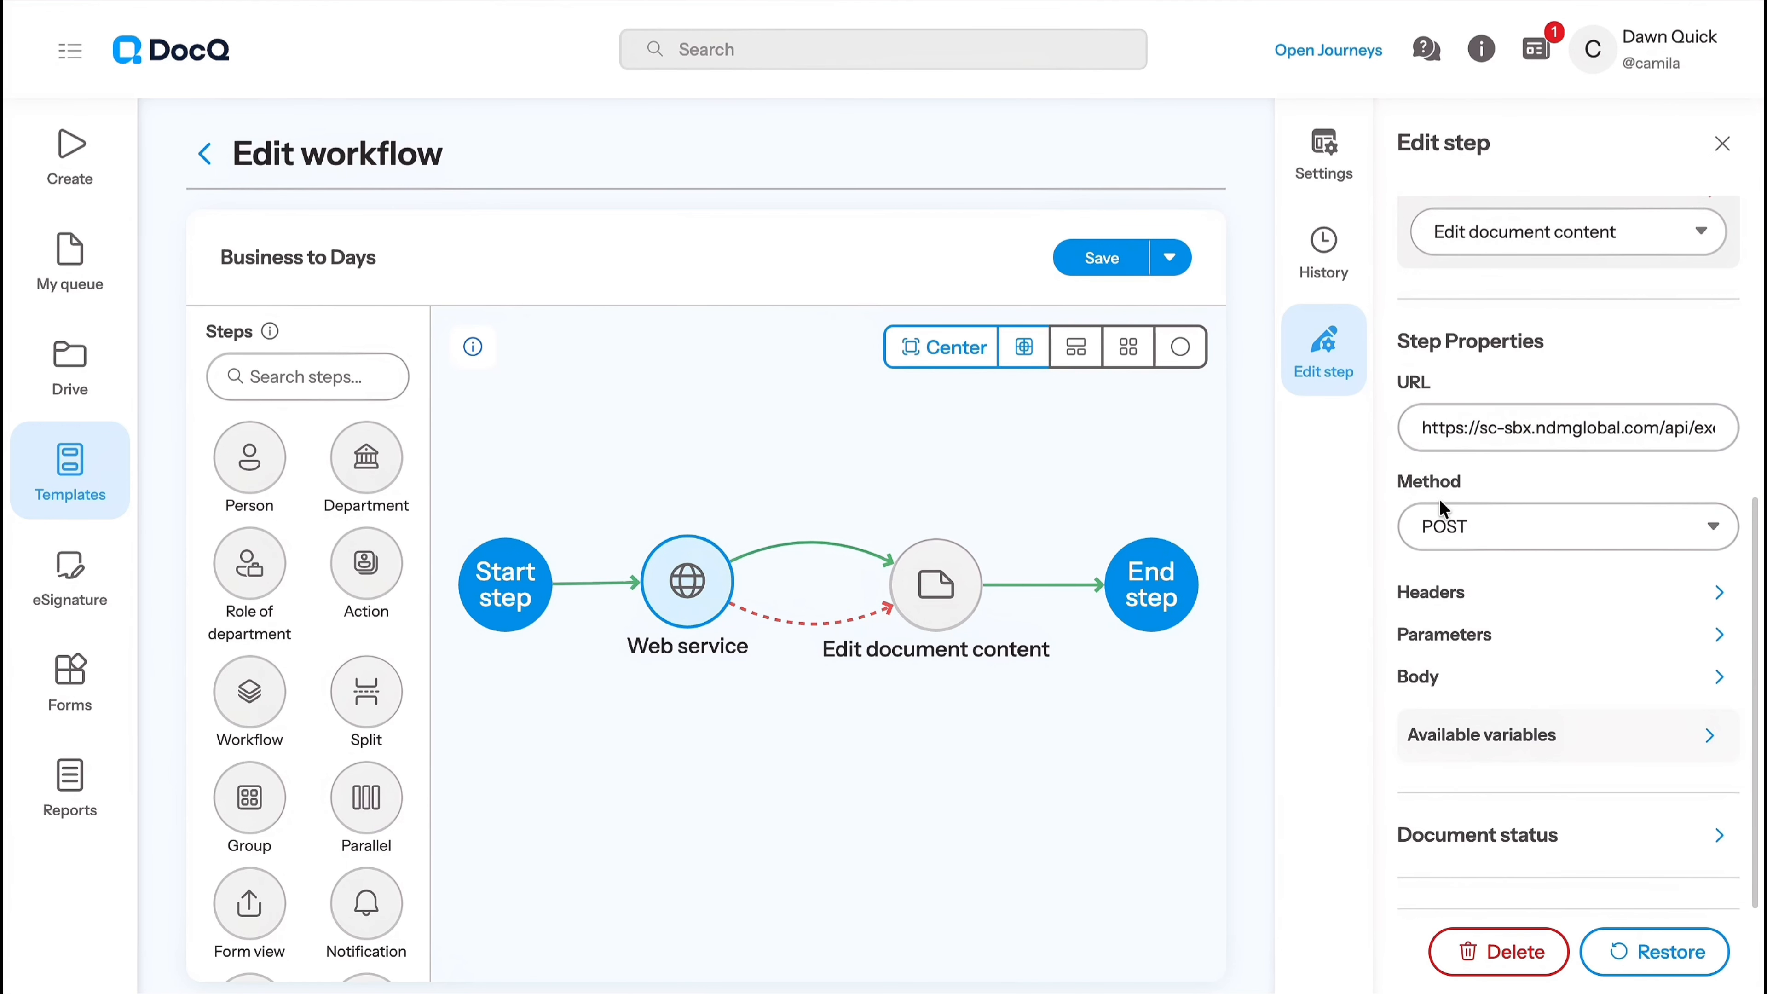
left_click_drag(1398, 486, 1417, 480)
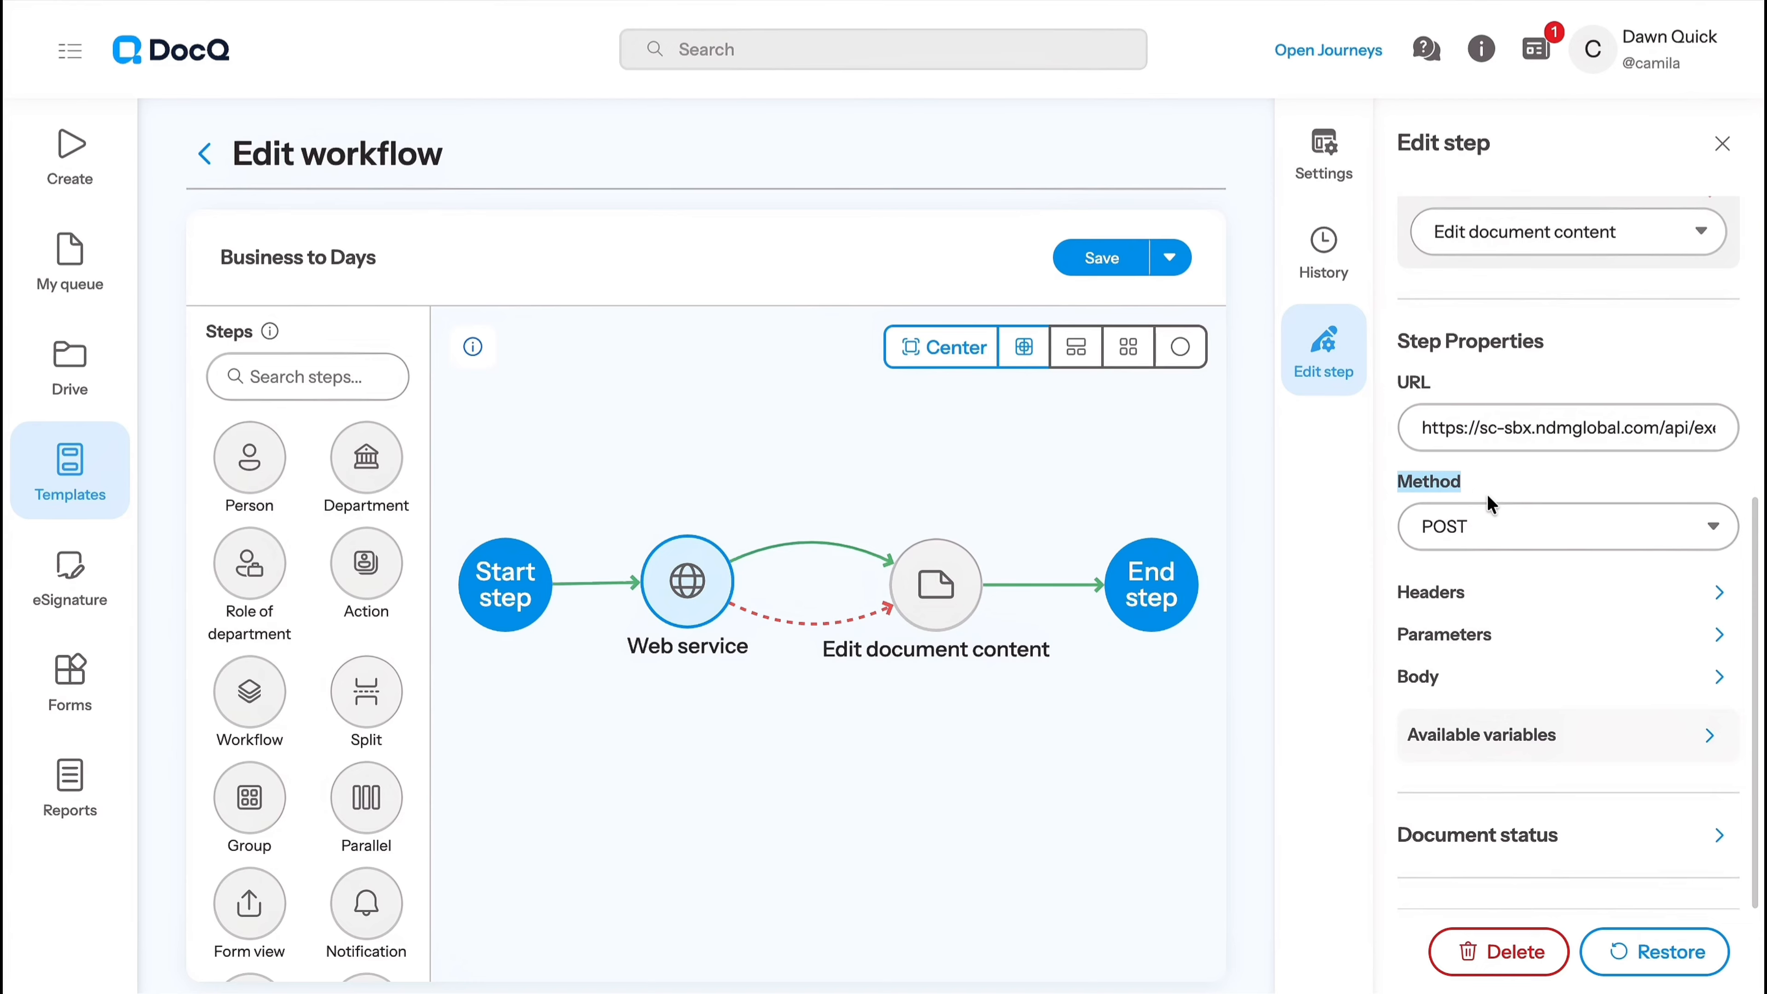
left_click(1525, 531)
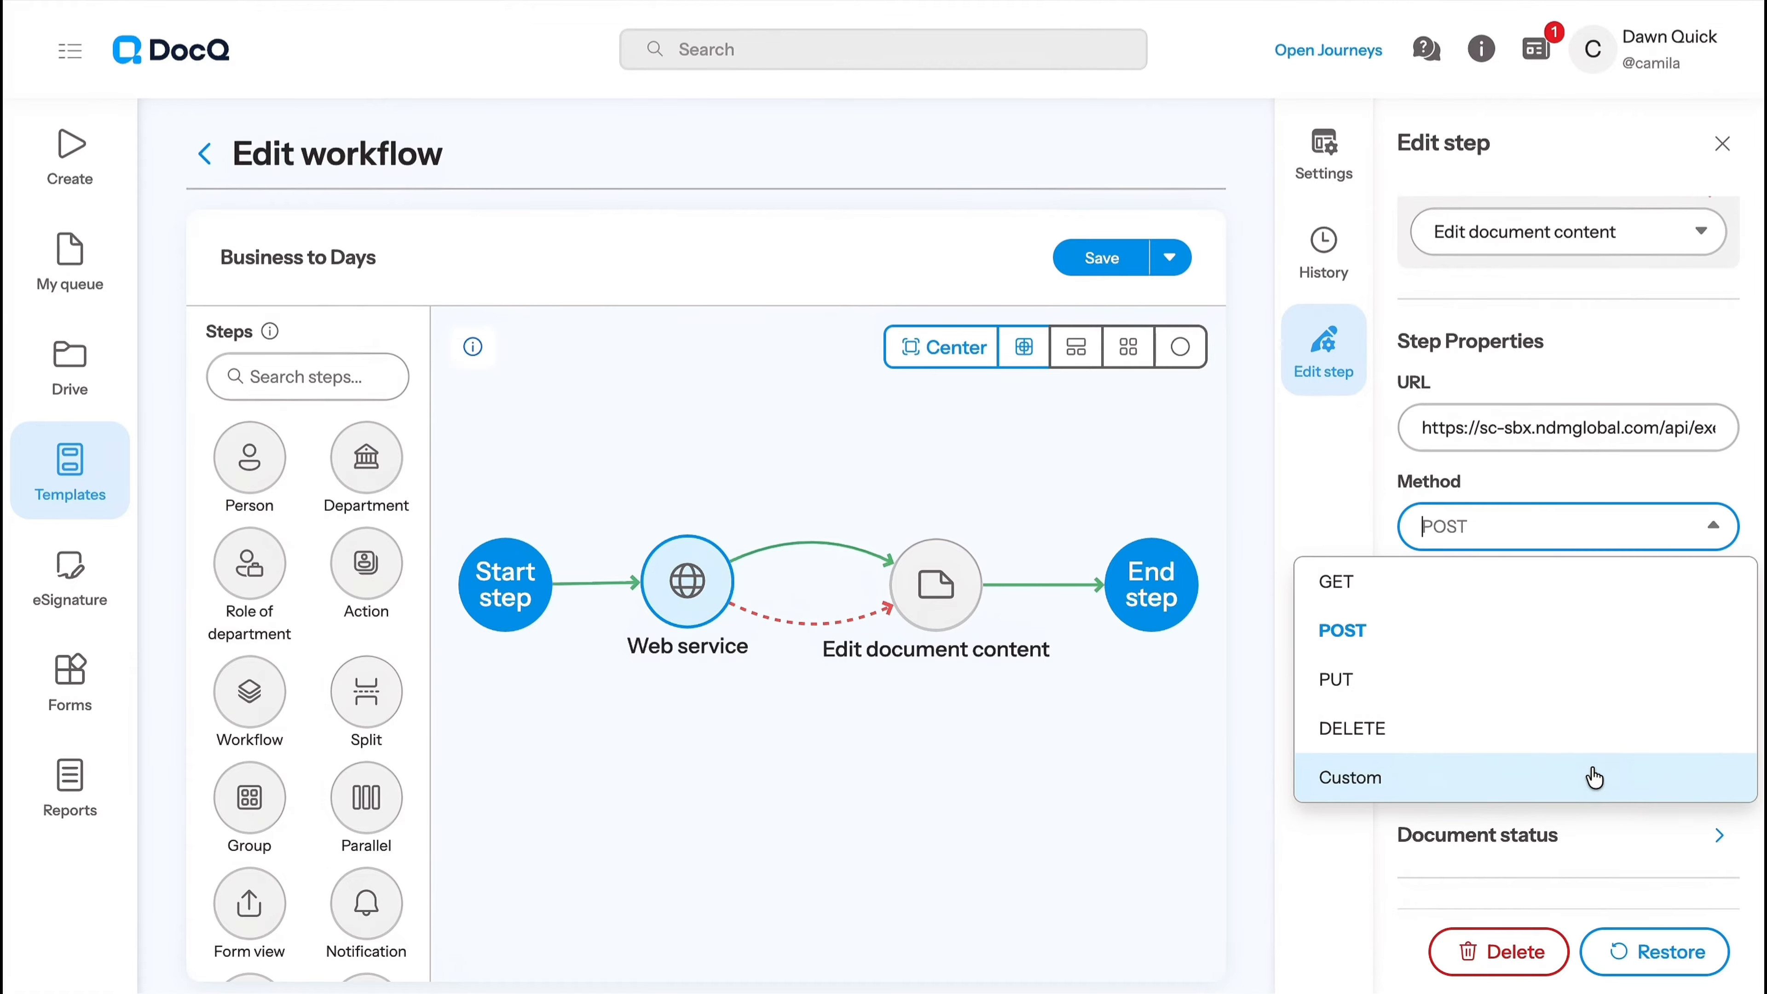
left_click(1571, 639)
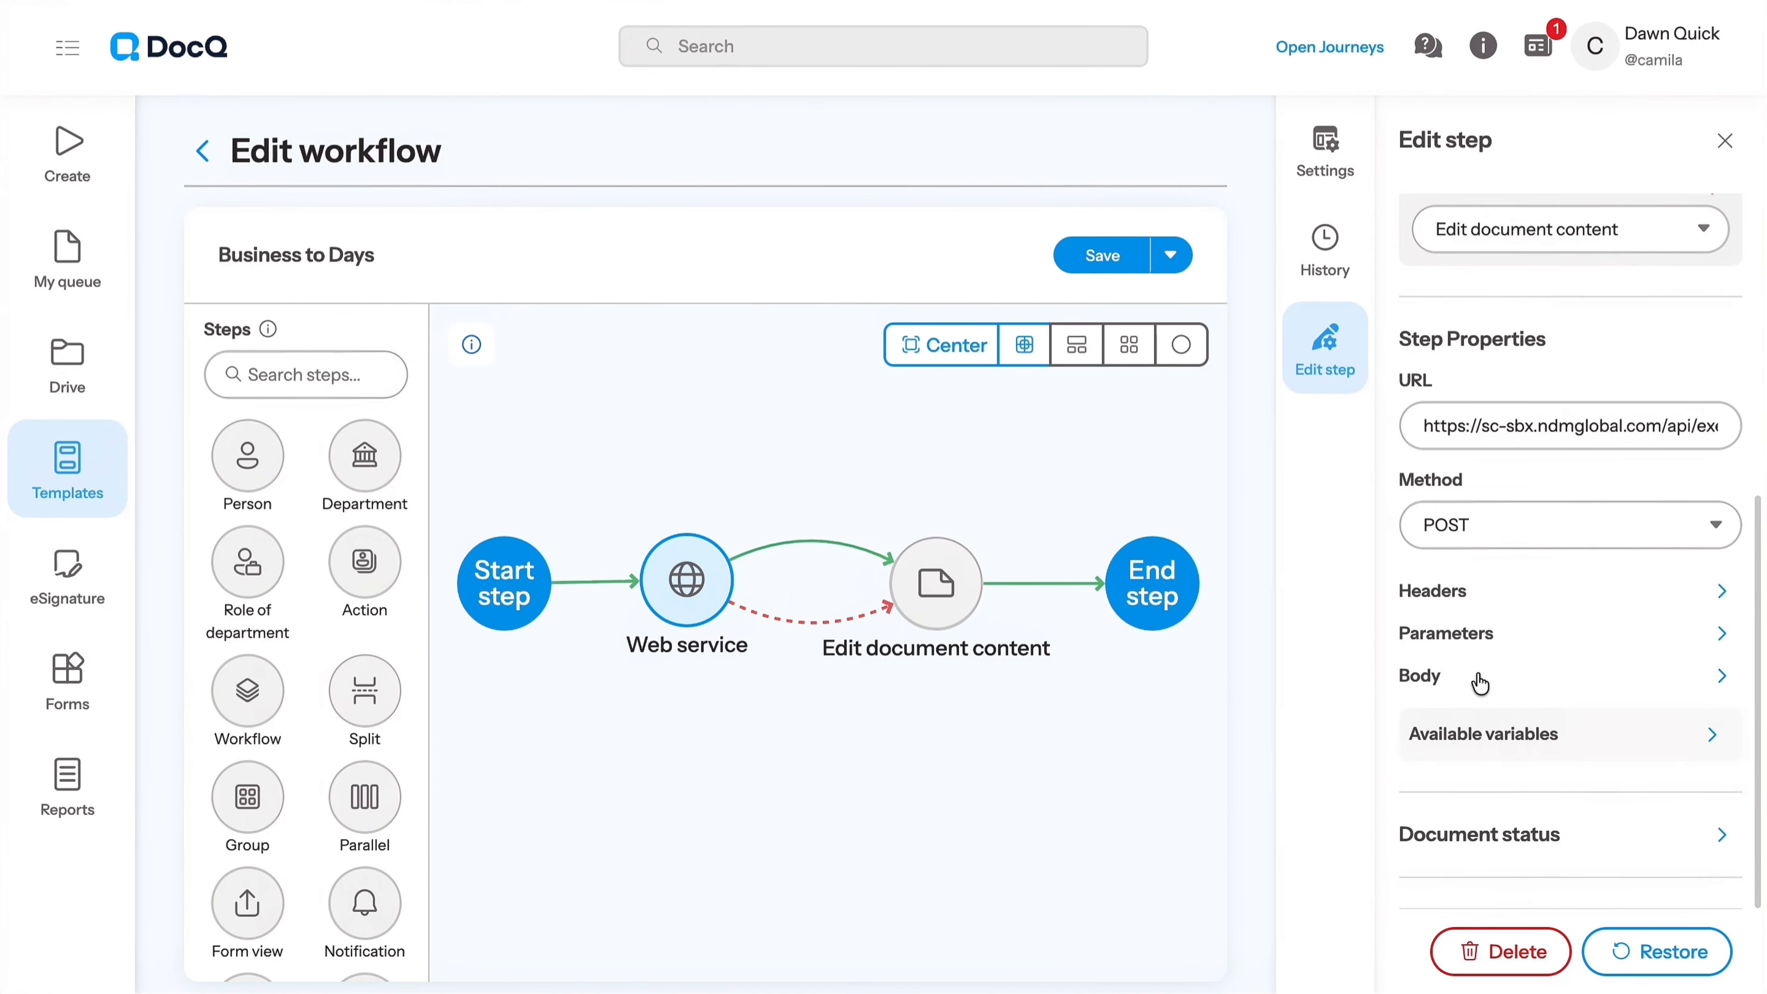
- Review the x-endpoint-token header's field and value, adding and removing a blank header item
left_click(1496, 591)
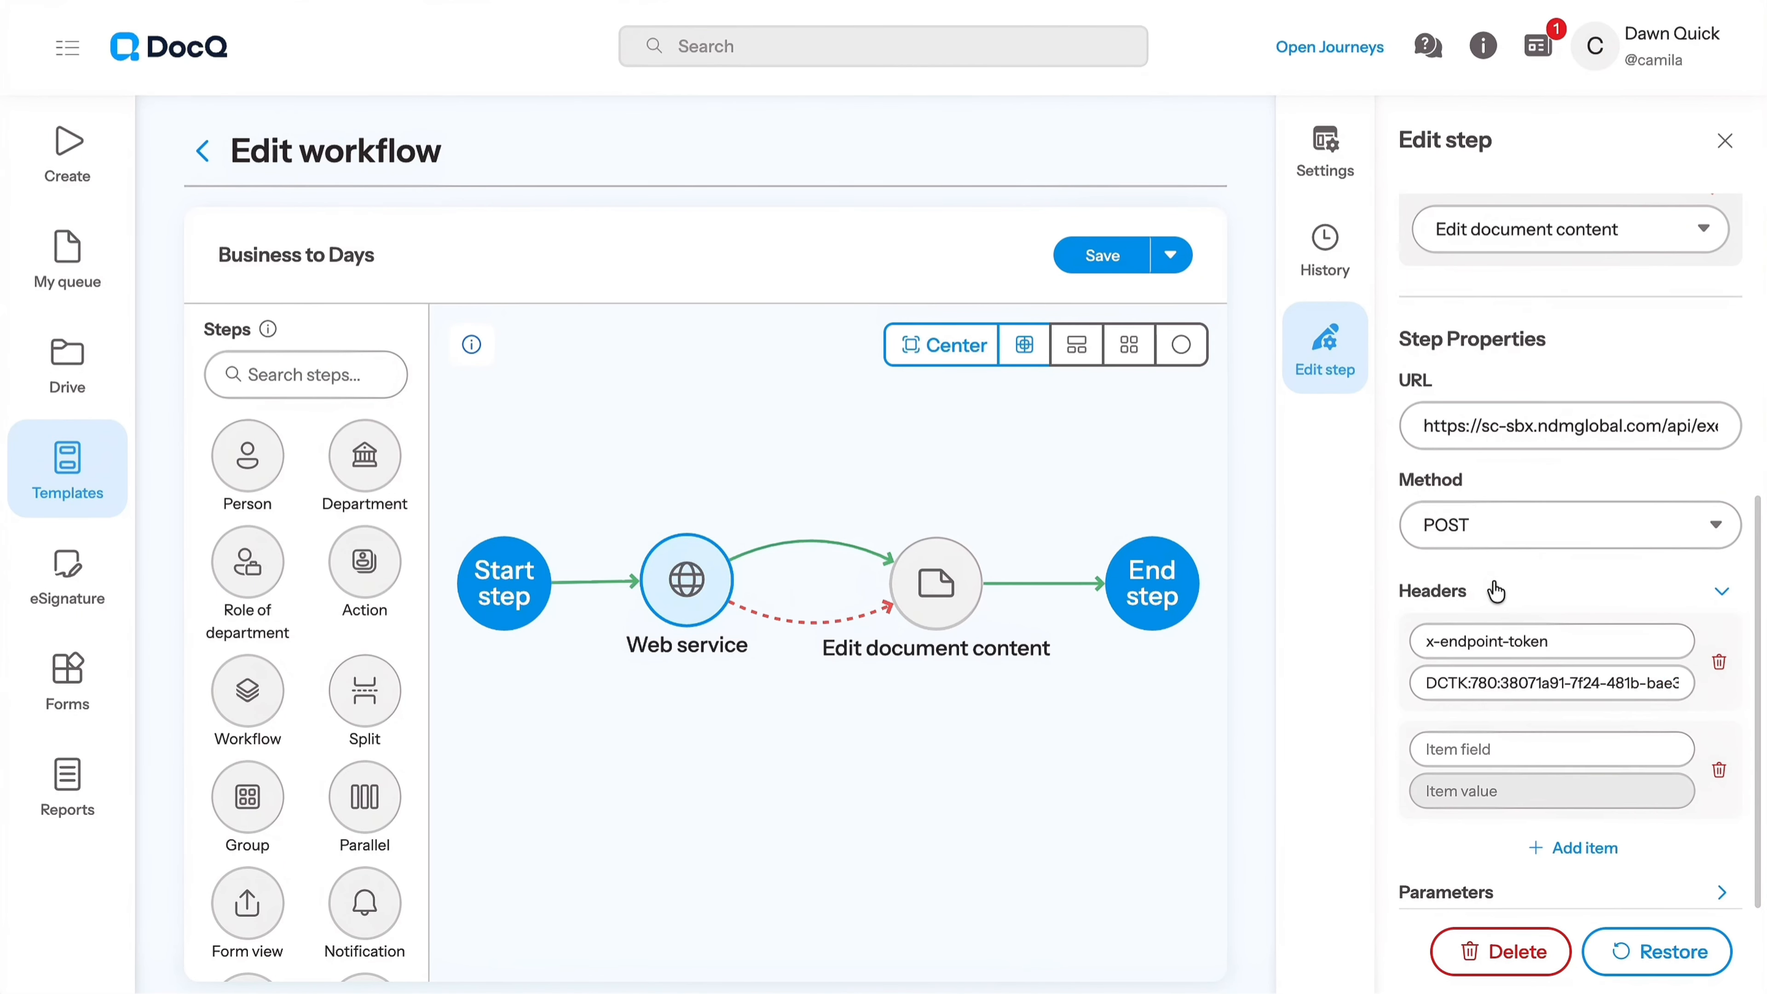
scroll(1495, 591, "down", 3)
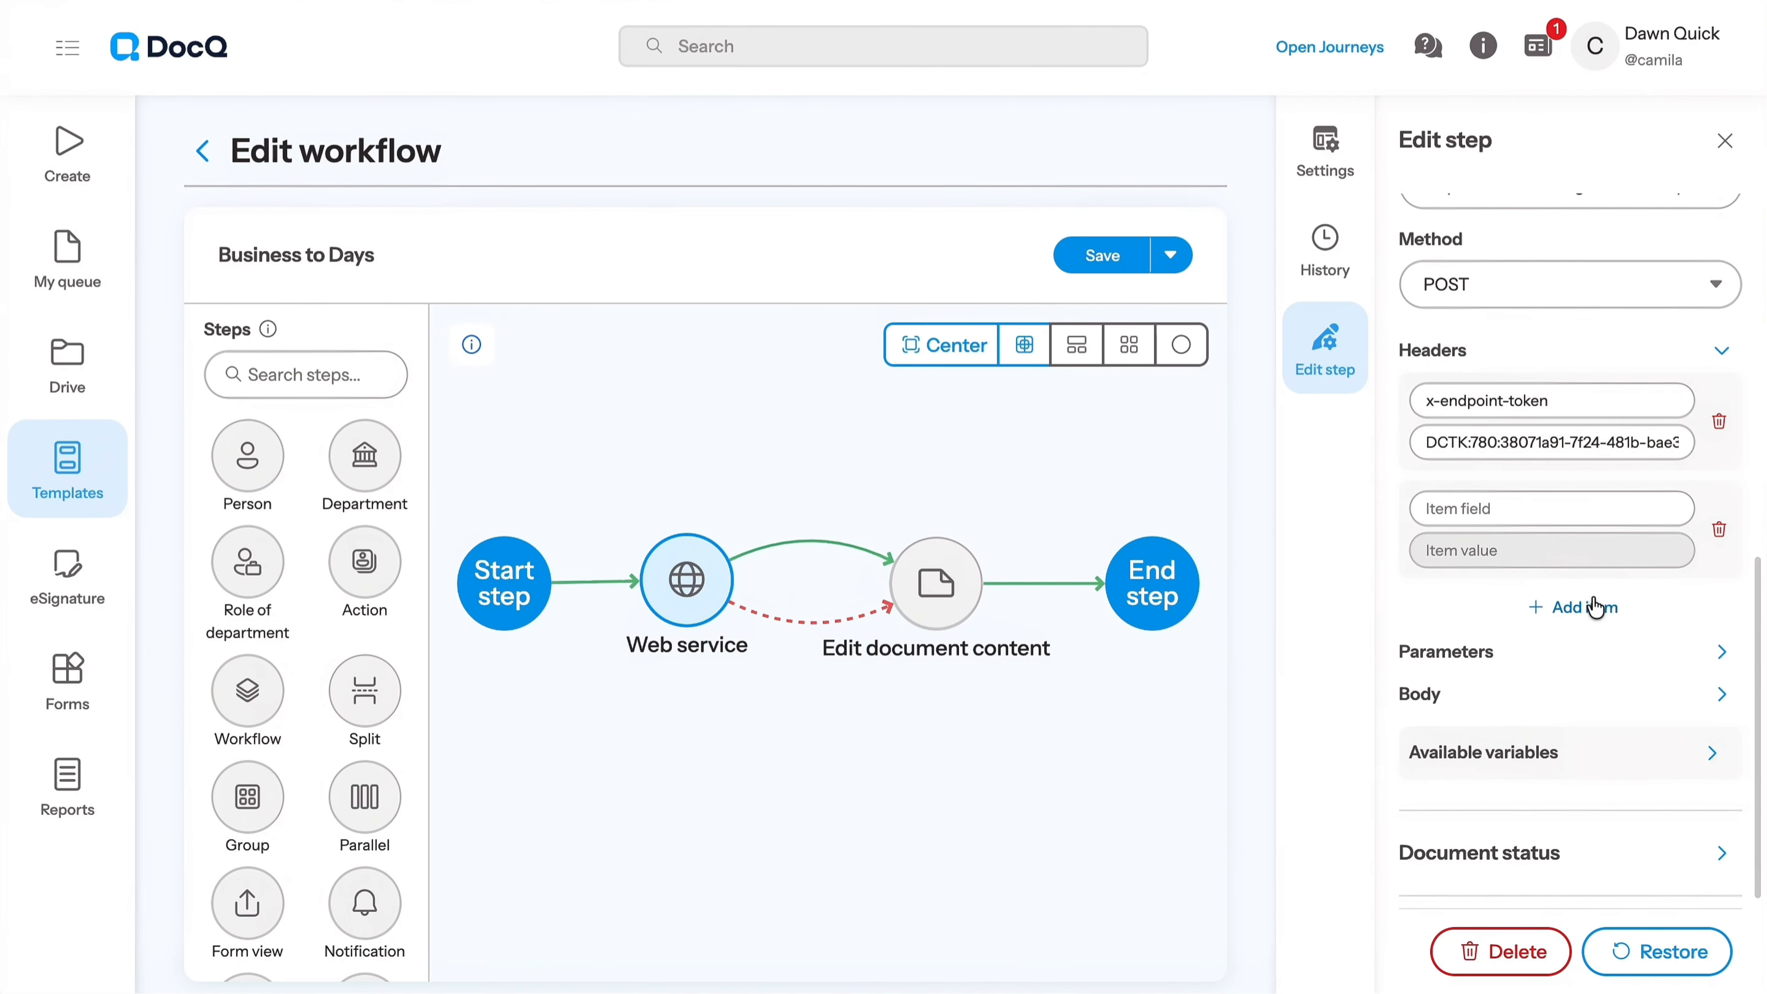
left_click(1595, 607)
left_click(1717, 634)
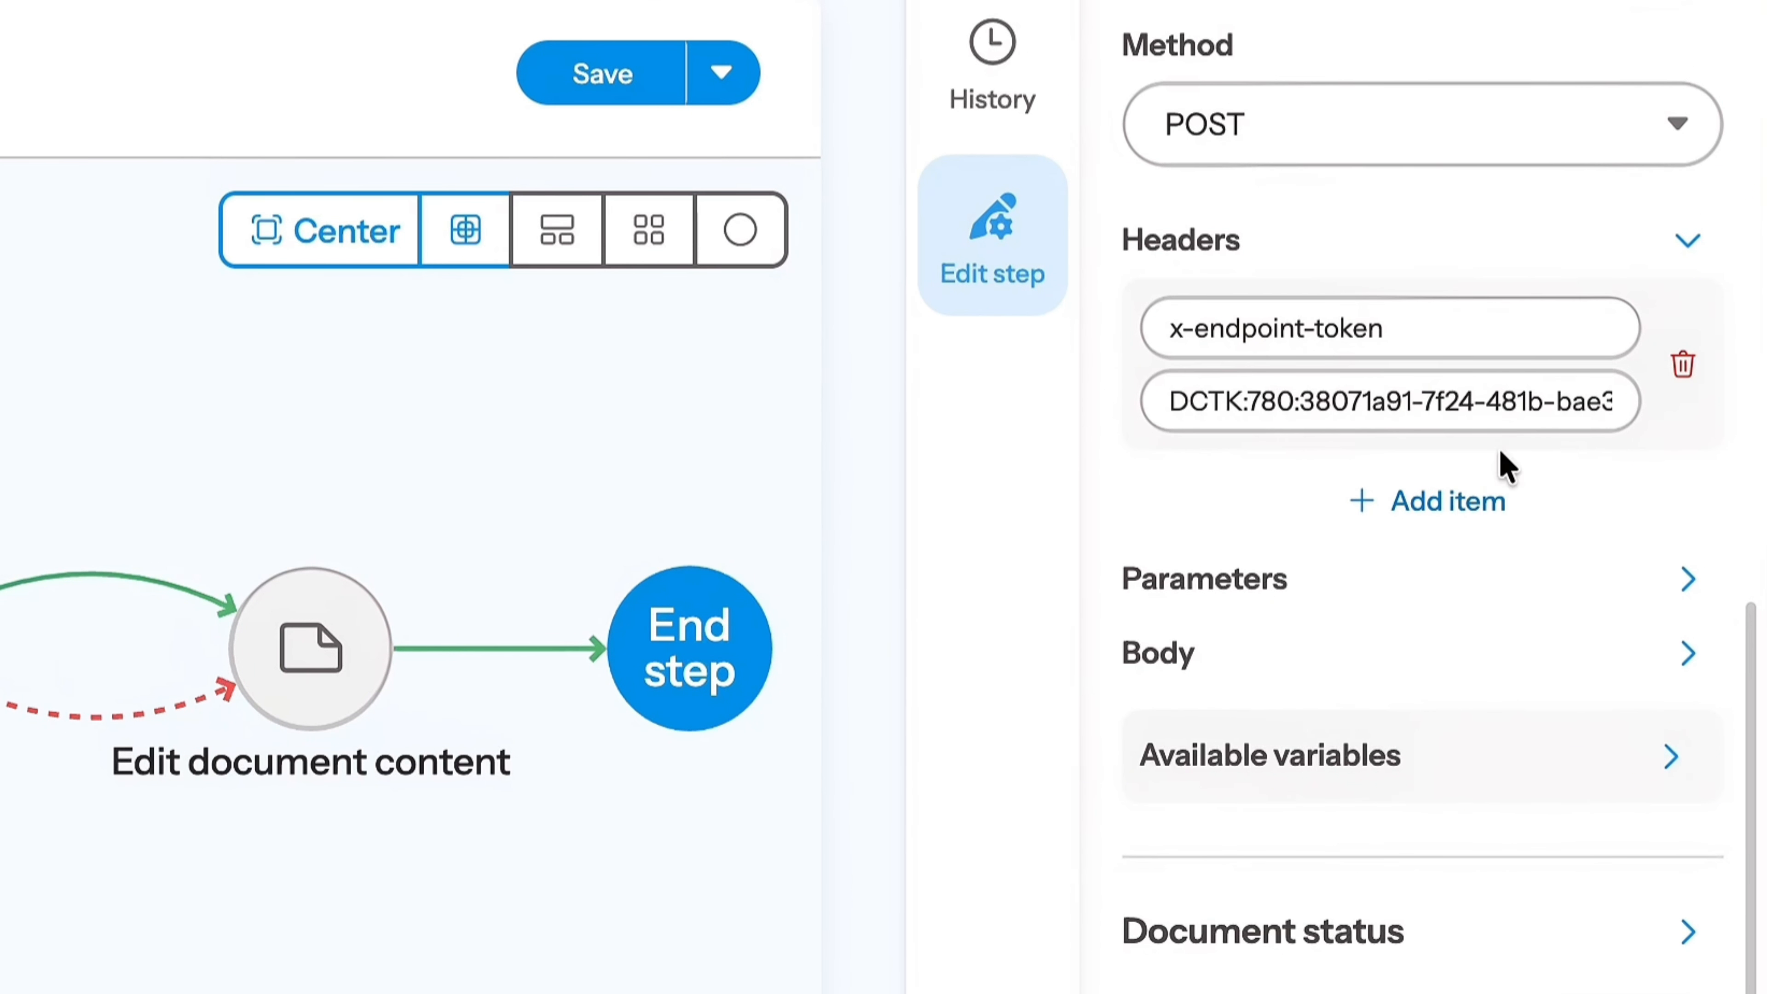
left_click(1455, 339)
left_click(1527, 401)
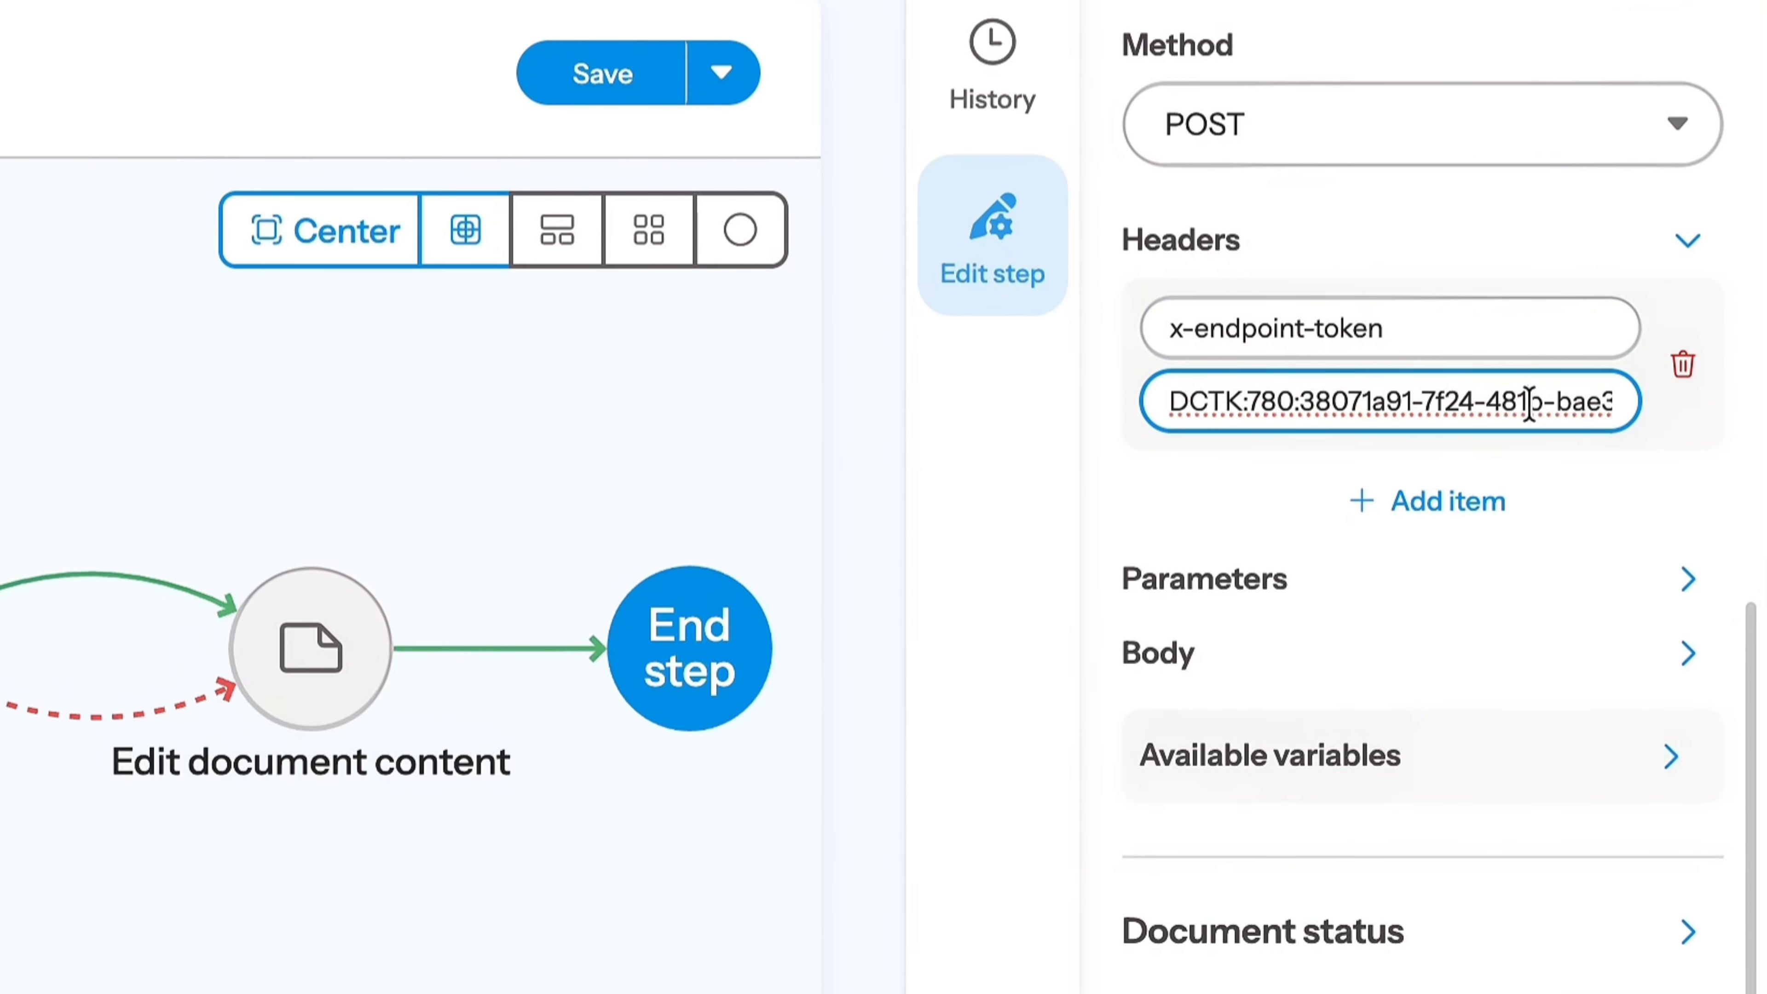
- Review the values of the add_business_days and start_date parameters, adding and removing a blank parameter item
left_click(1537, 585)
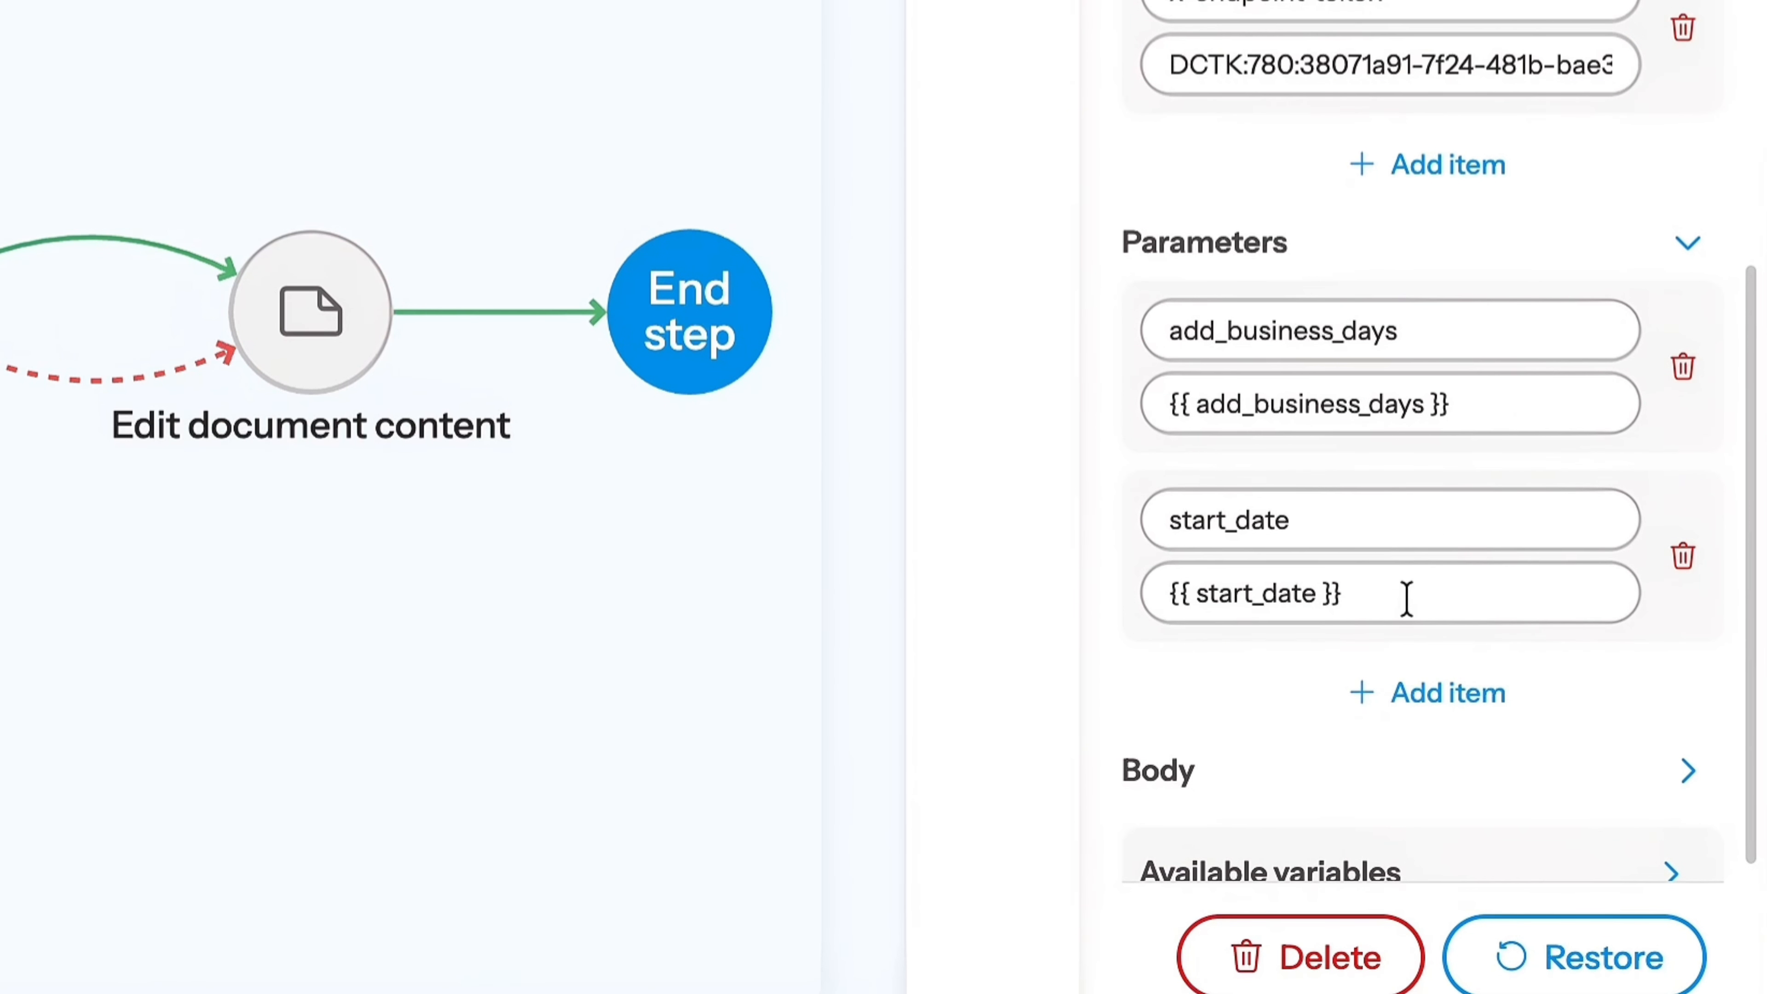
left_click(1432, 696)
scroll(1430, 699, "down", 2)
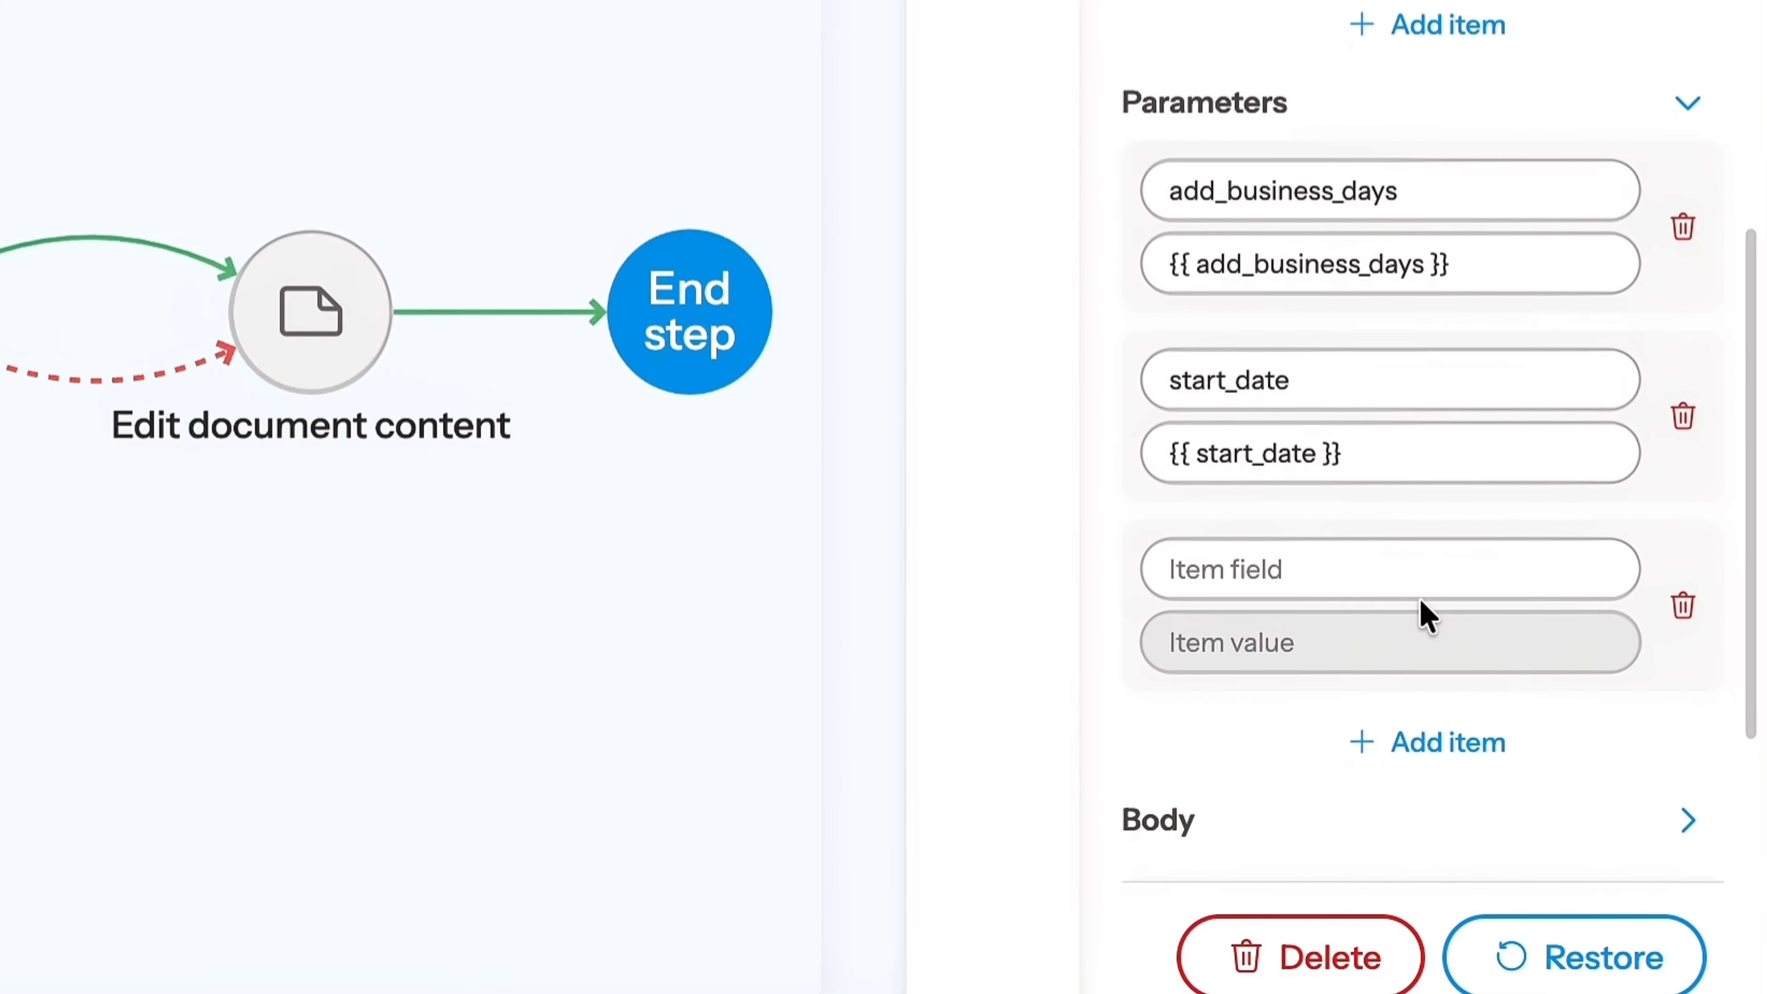
left_click(1684, 605)
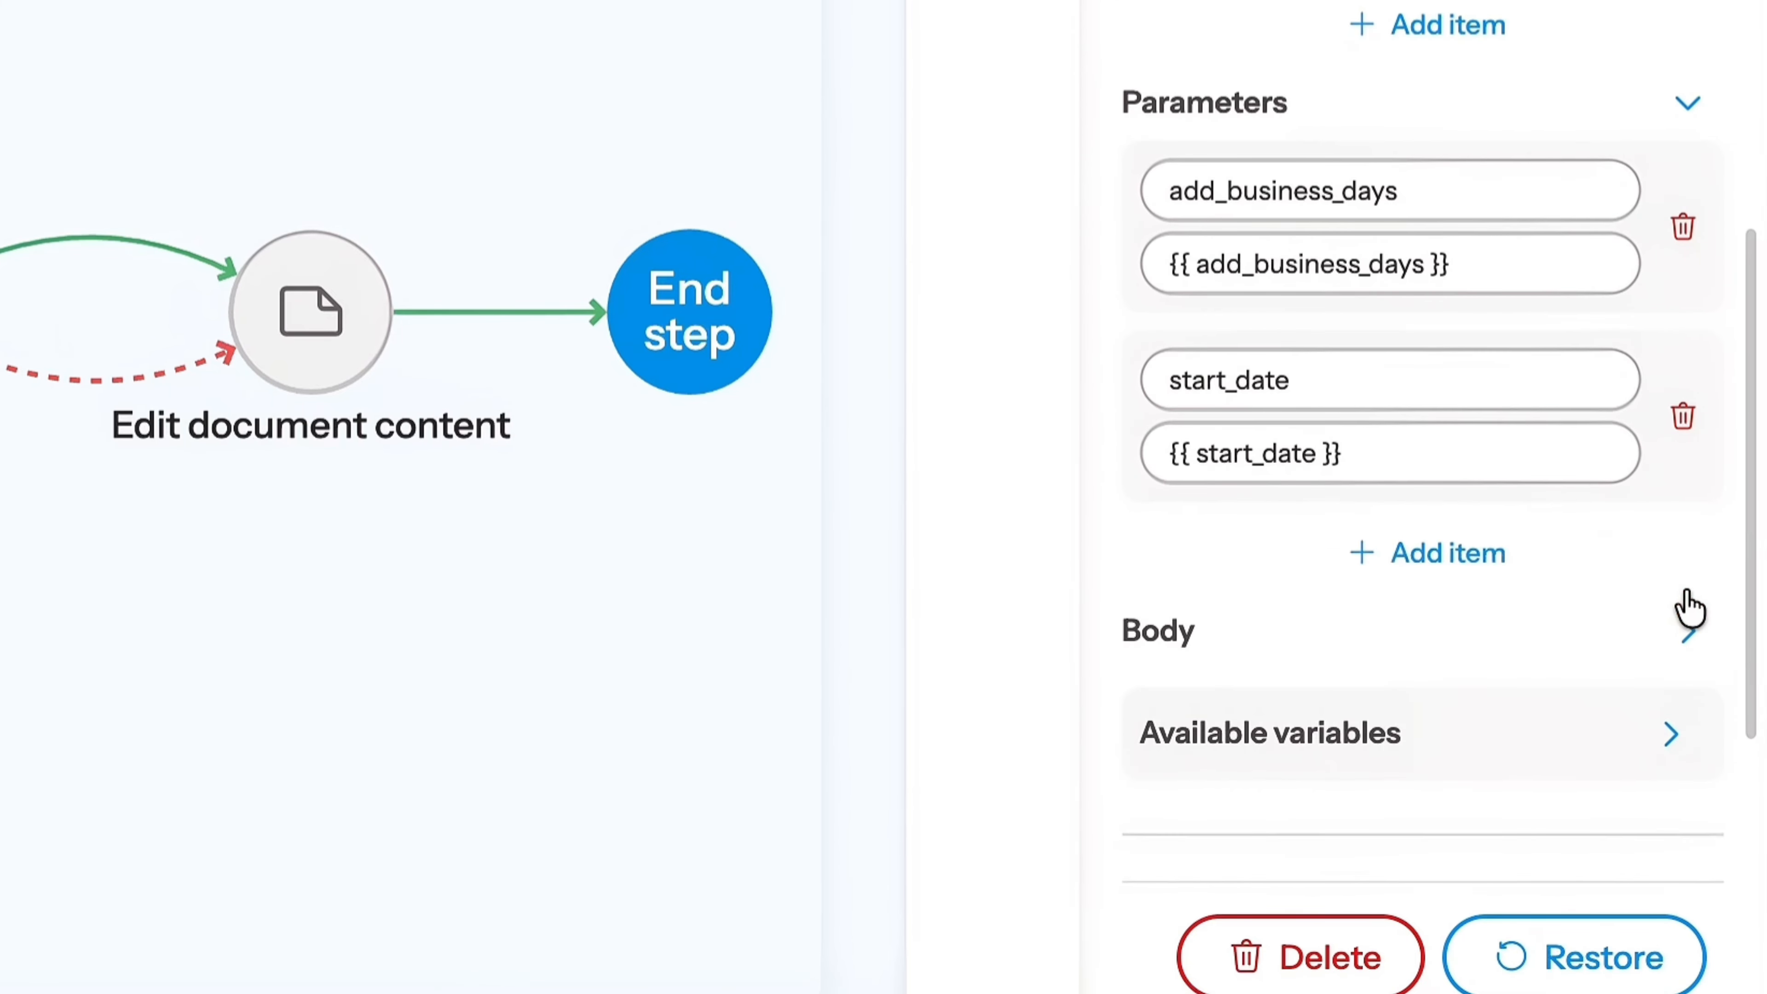
left_click(1481, 263)
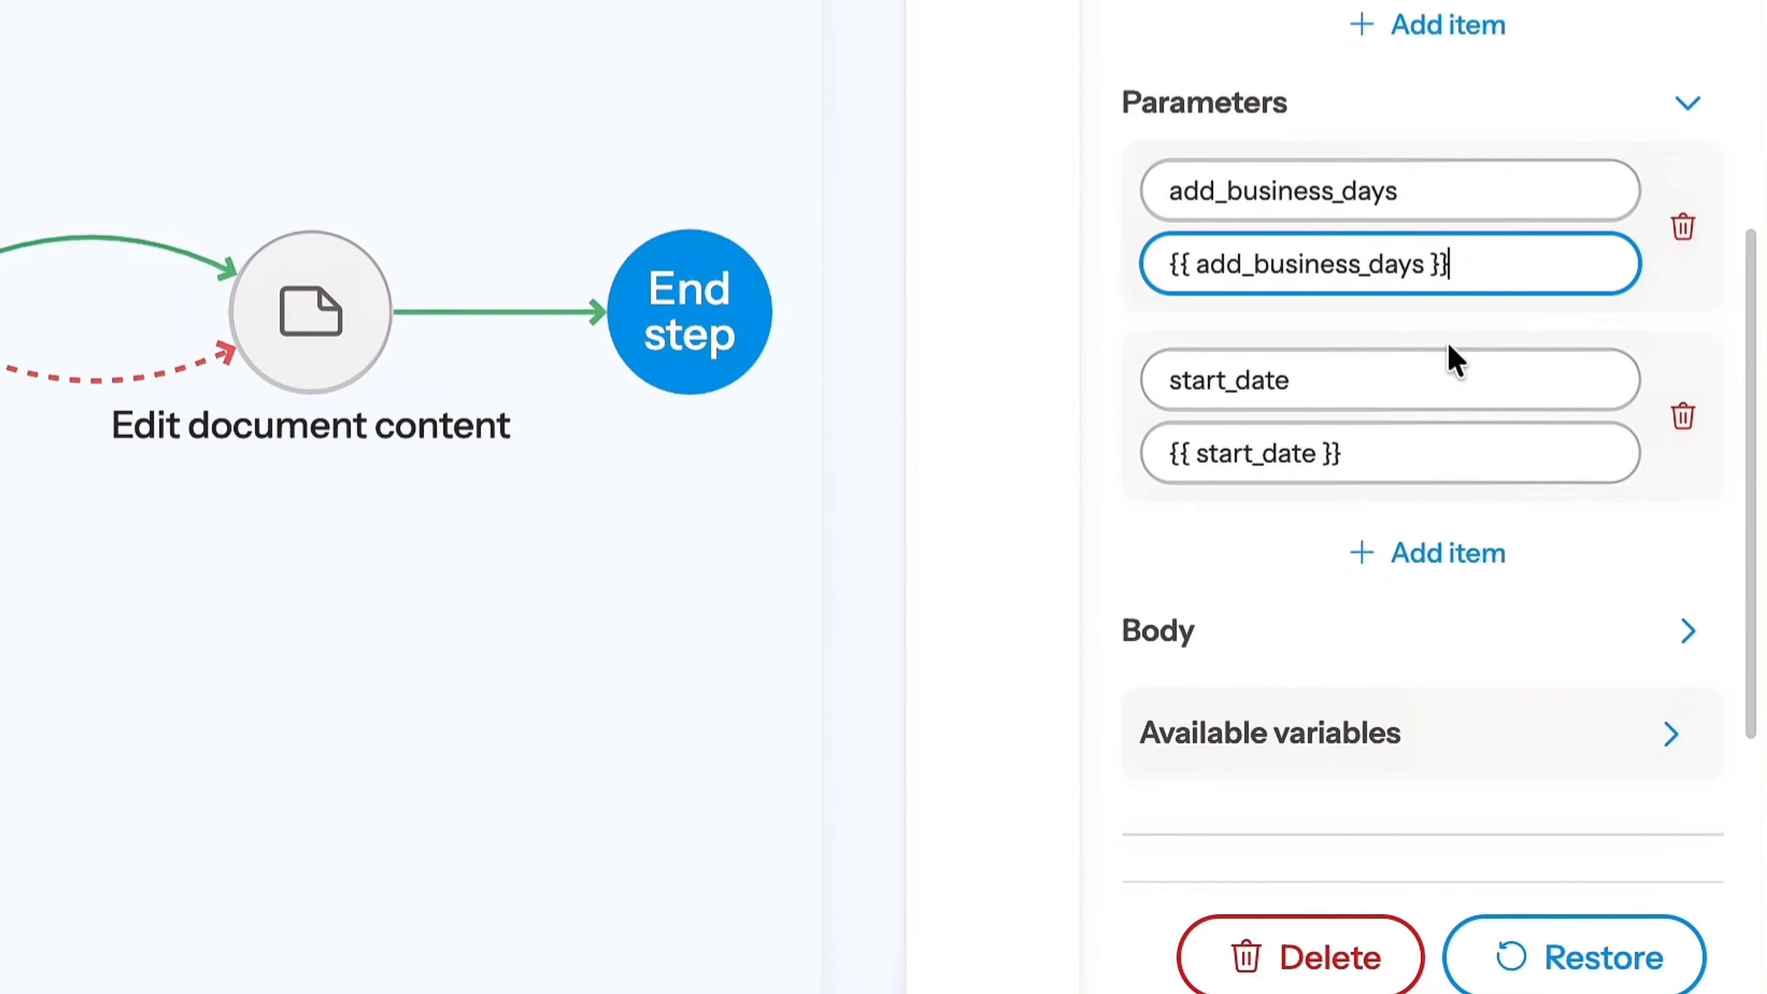
left_click(1459, 457)
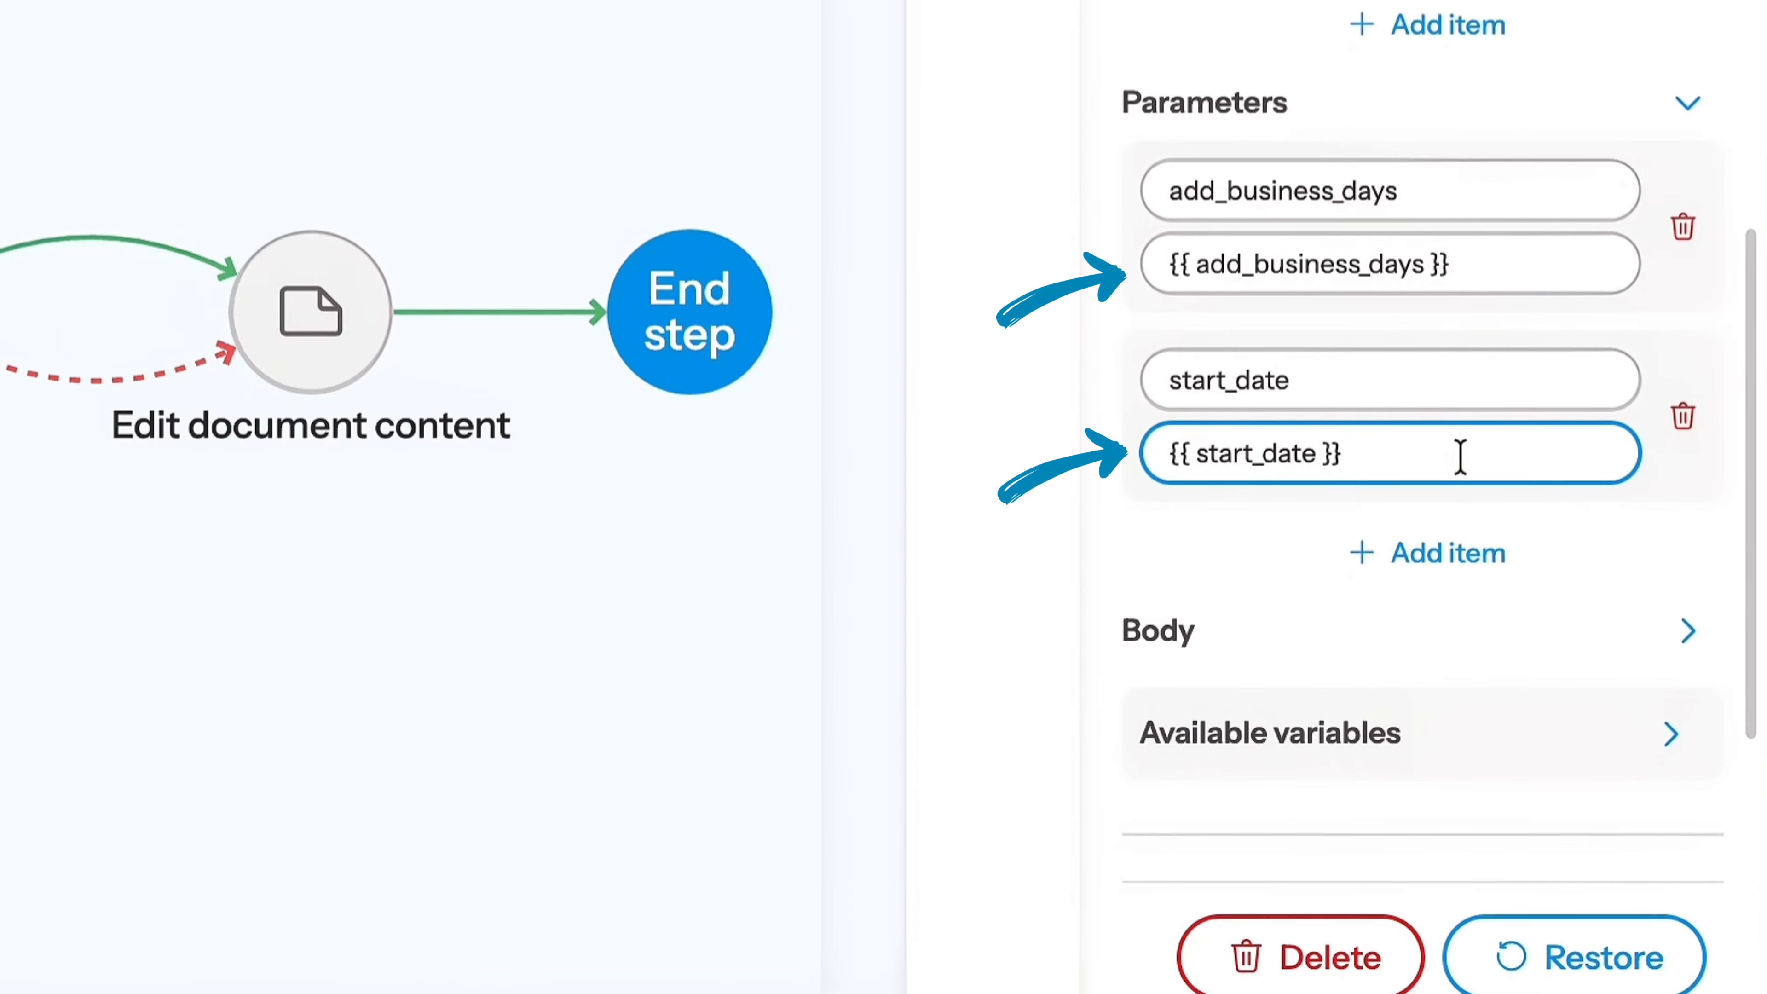
- Review the computed_deadline and regular_days fields of the request body, adding and removing a blank body item
scroll(1460, 457, "down", 3)
left_click(1500, 513)
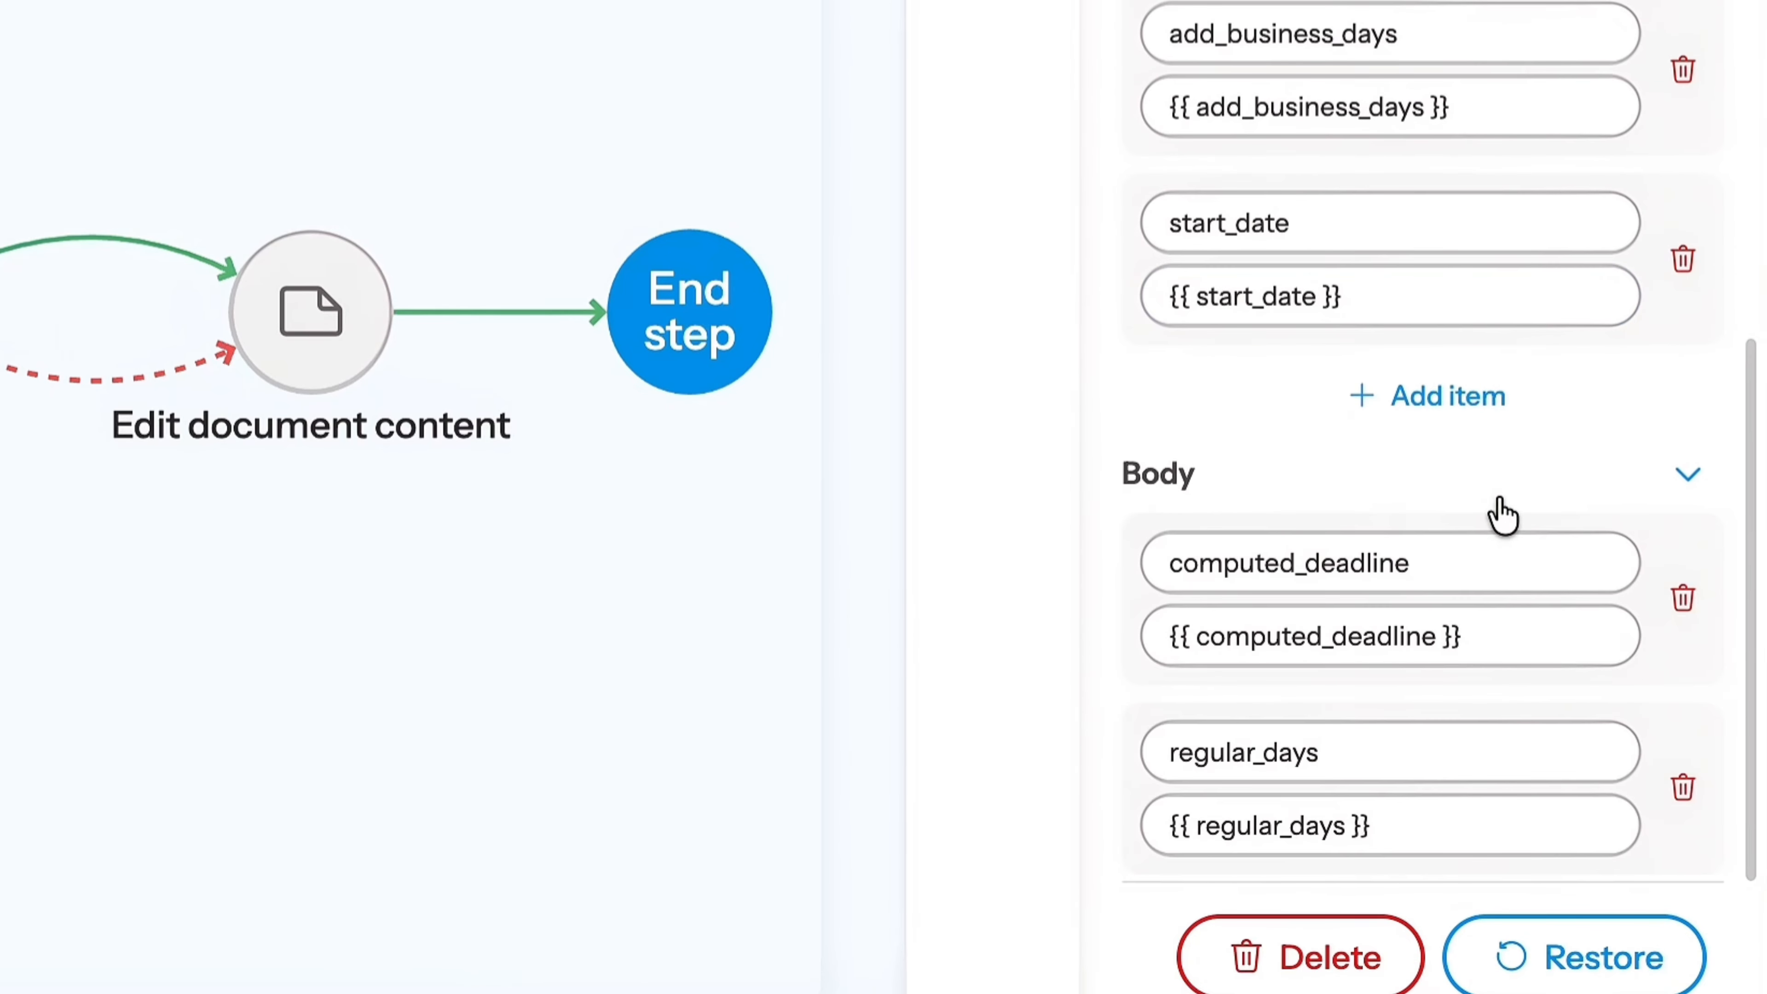
scroll(1522, 654, "down", 5)
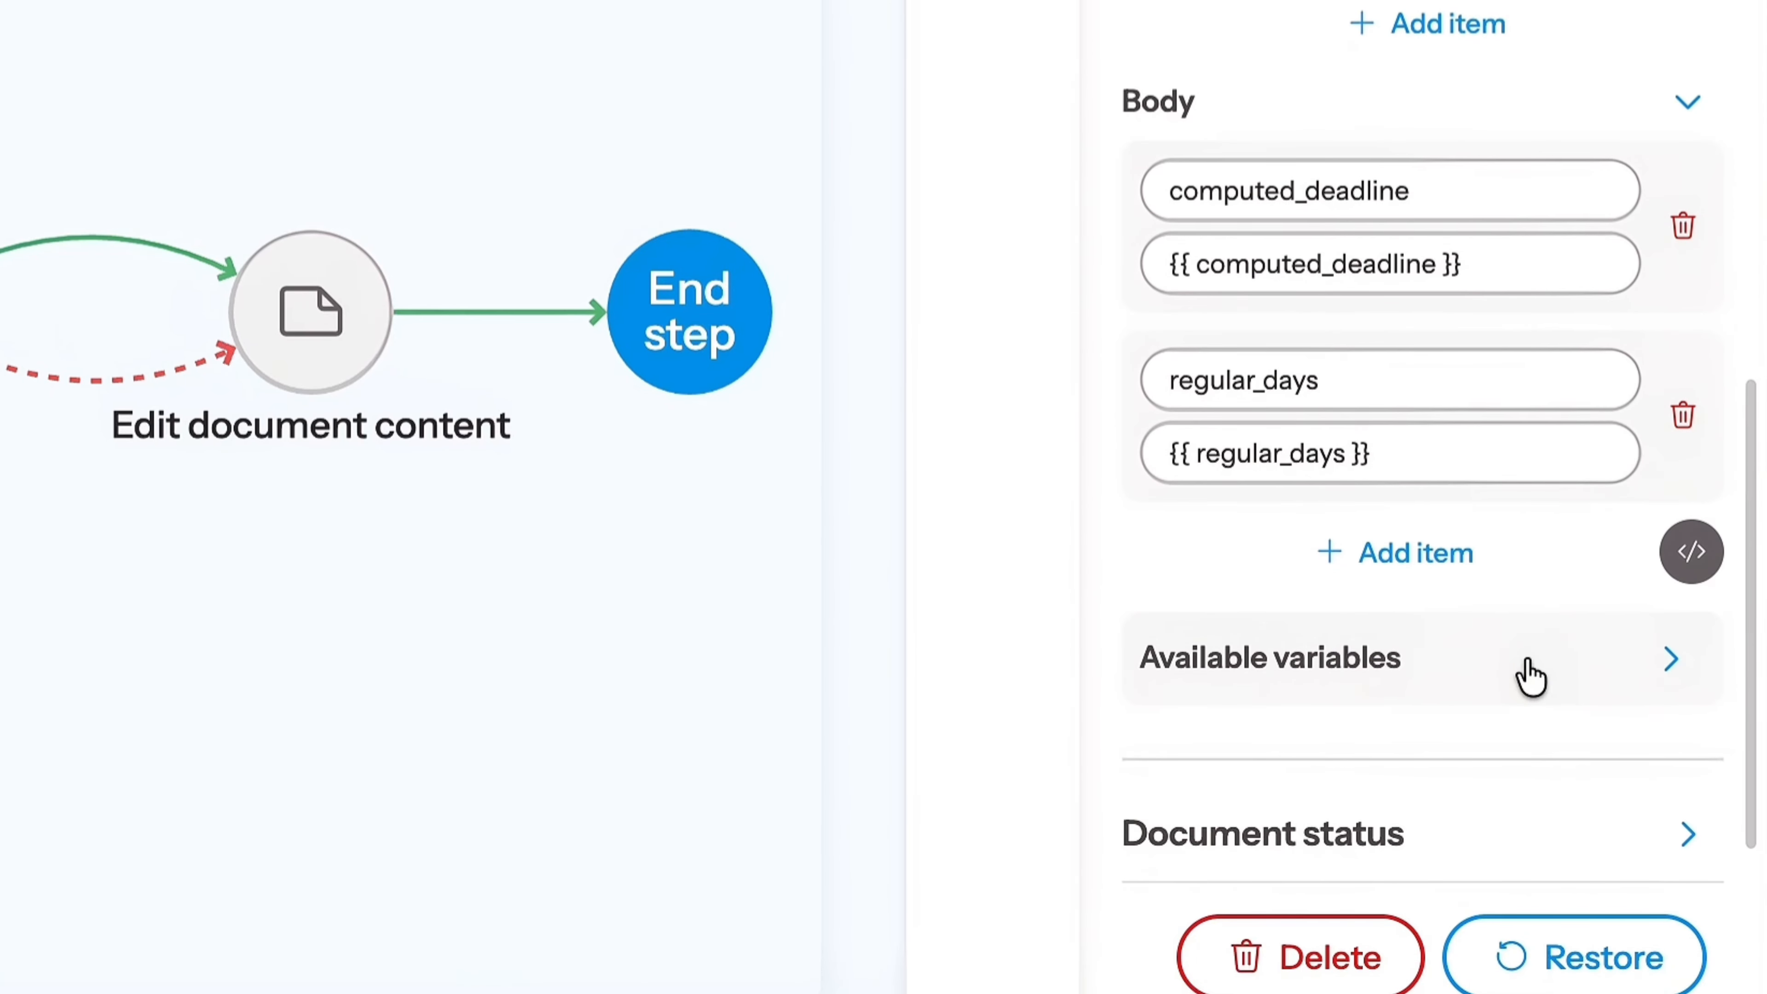
left_click(1489, 207)
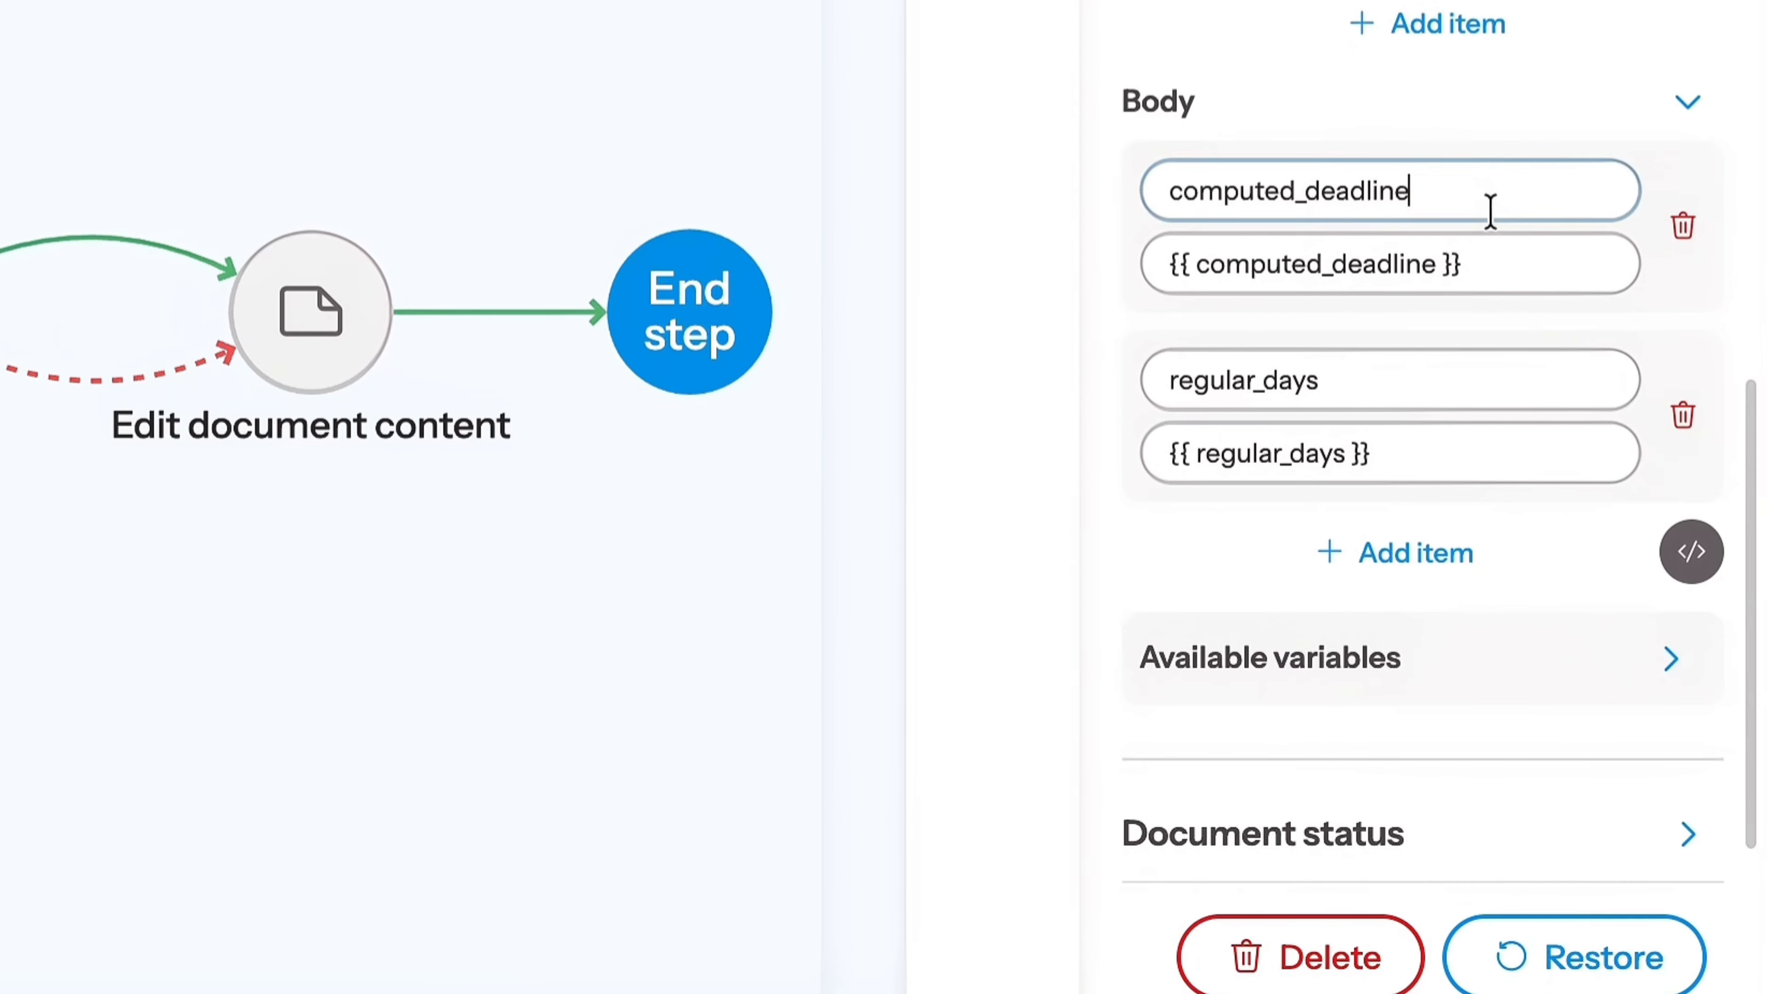
left_click(1492, 381)
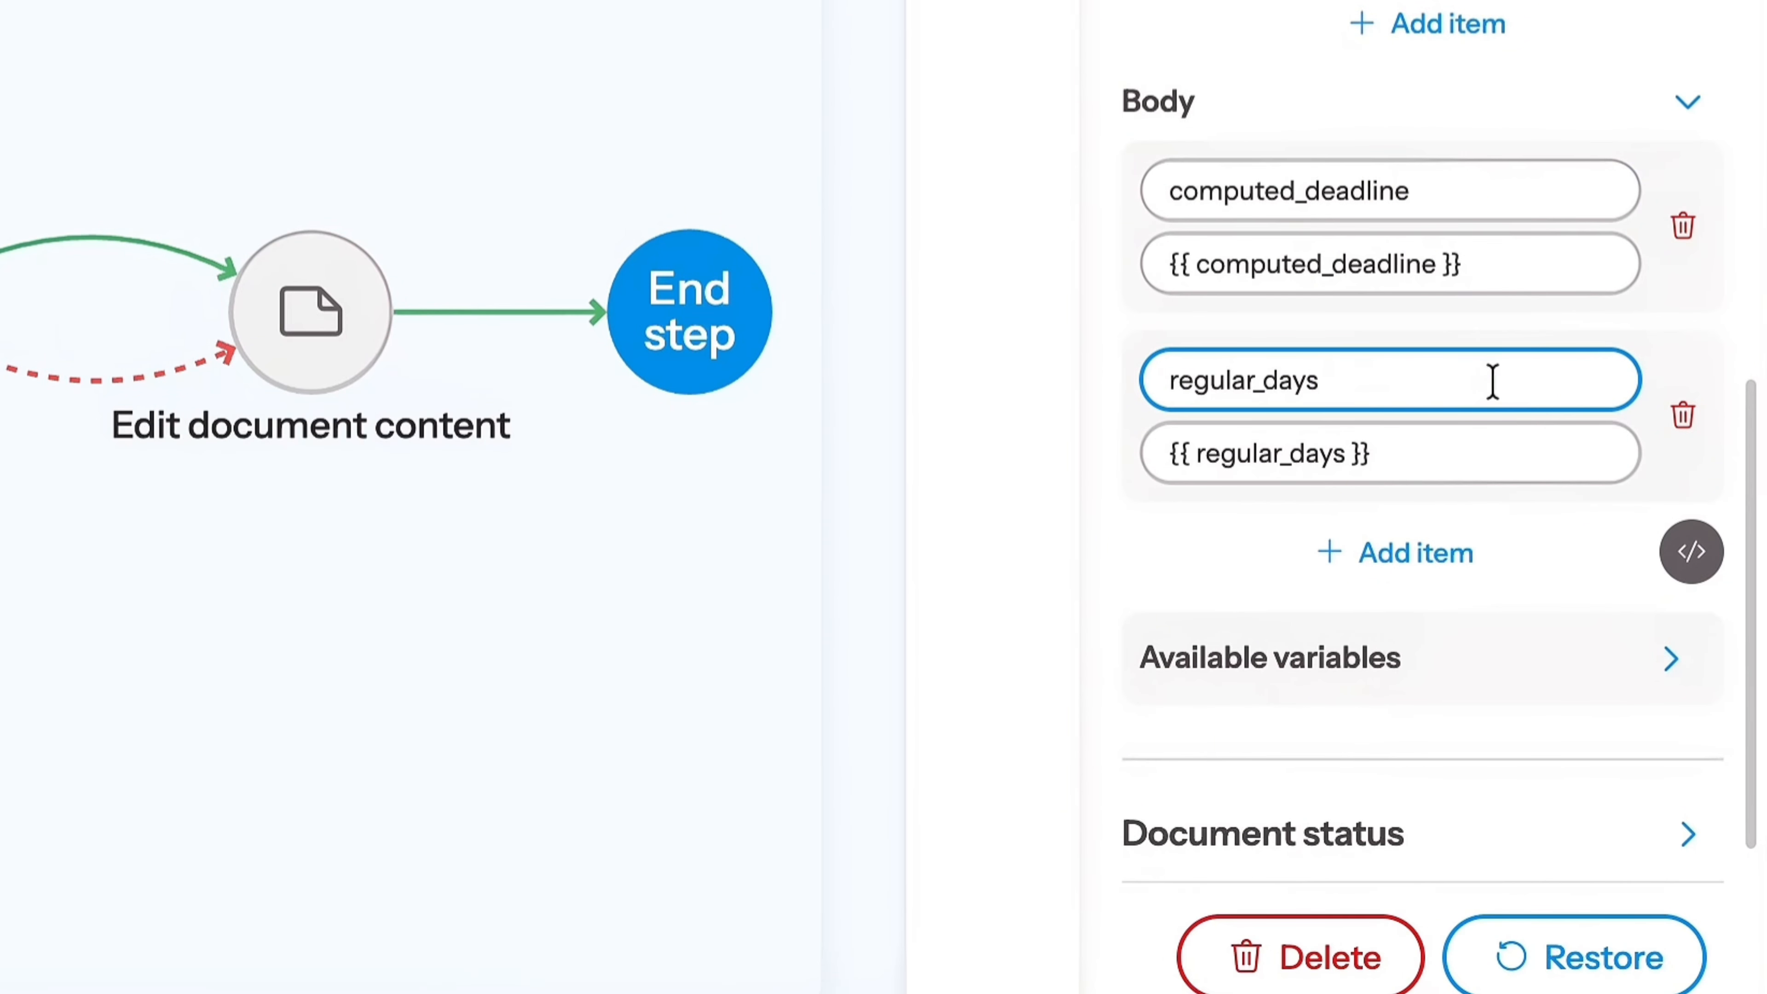
left_click(1447, 557)
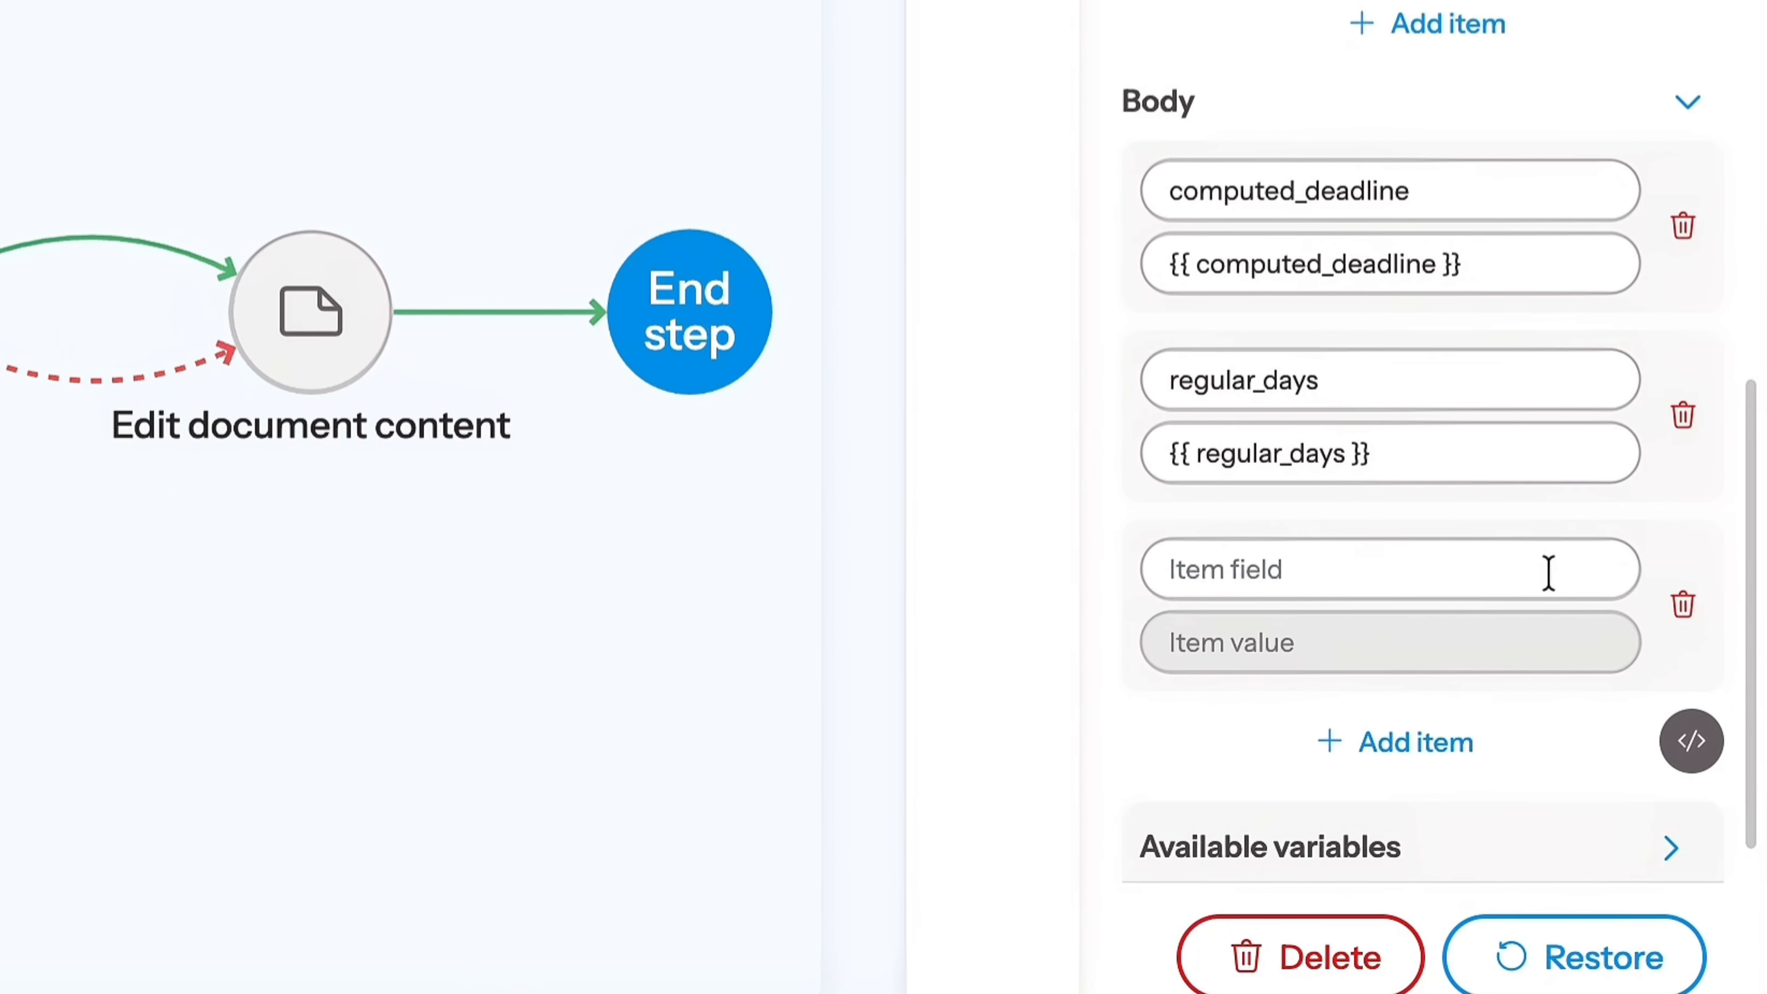
left_click(1693, 609)
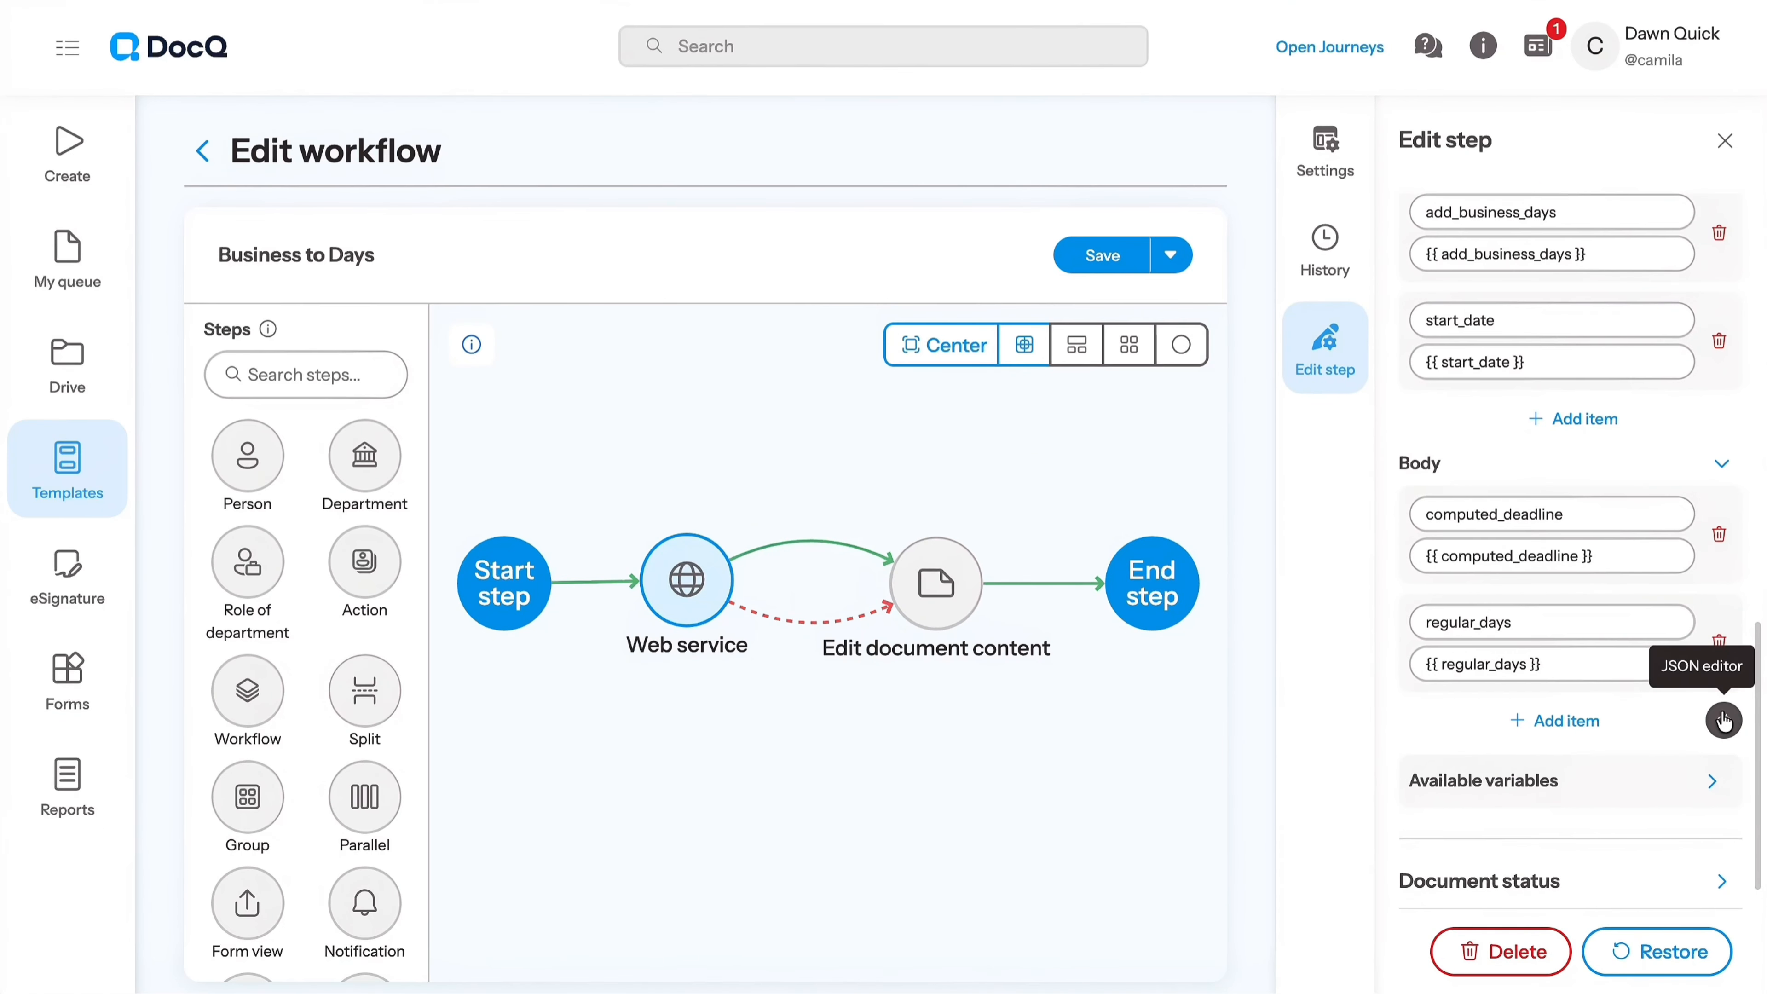
- Validate the request body in the JSON editor and save it after copying the regular_days variable
left_click(1723, 722)
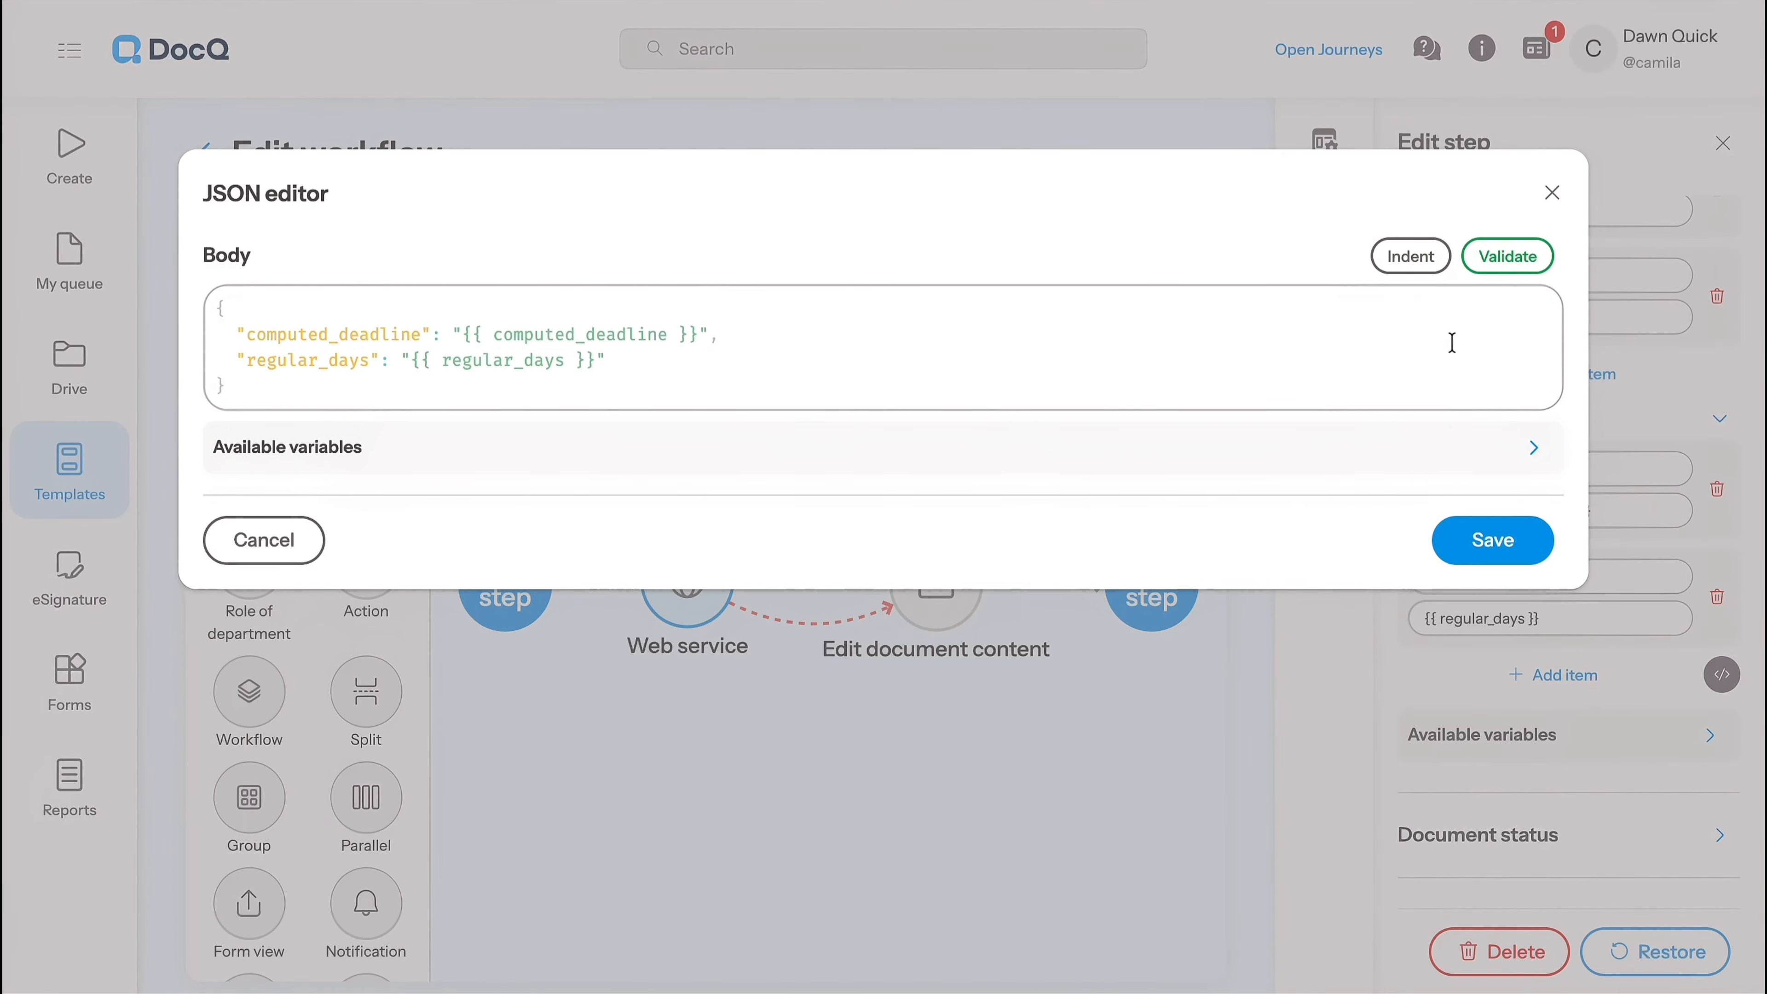
left_click(1516, 256)
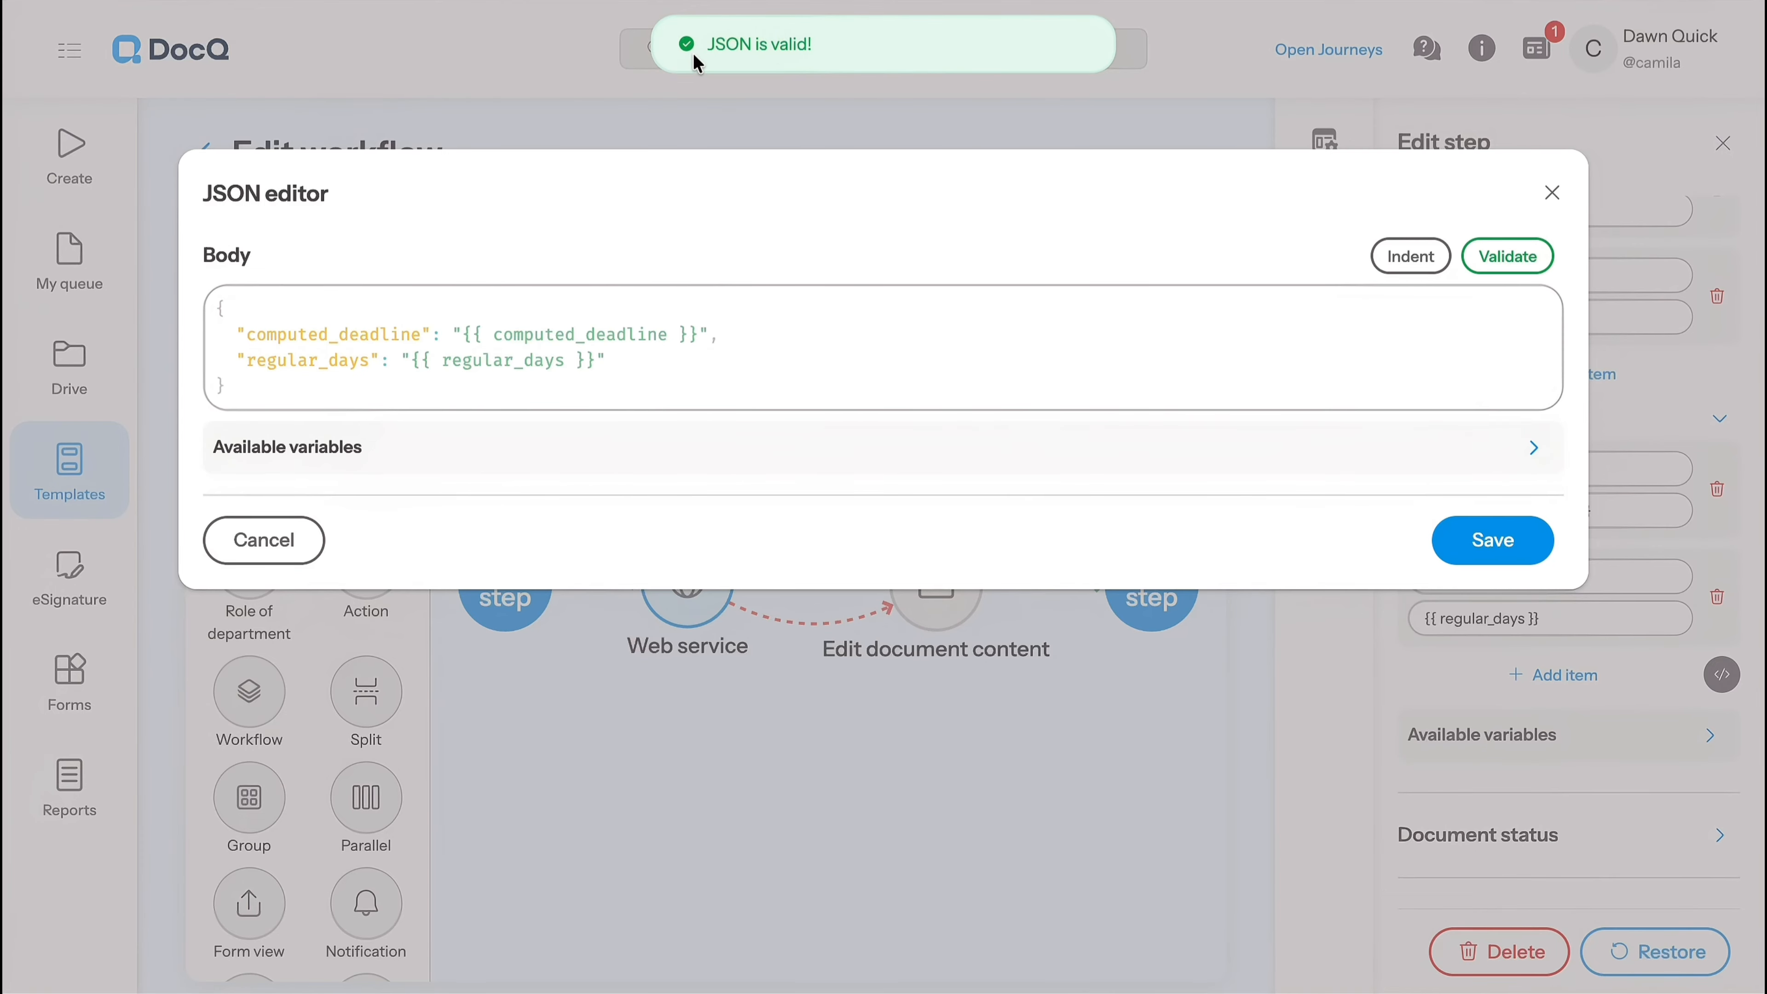
left_click(572, 461)
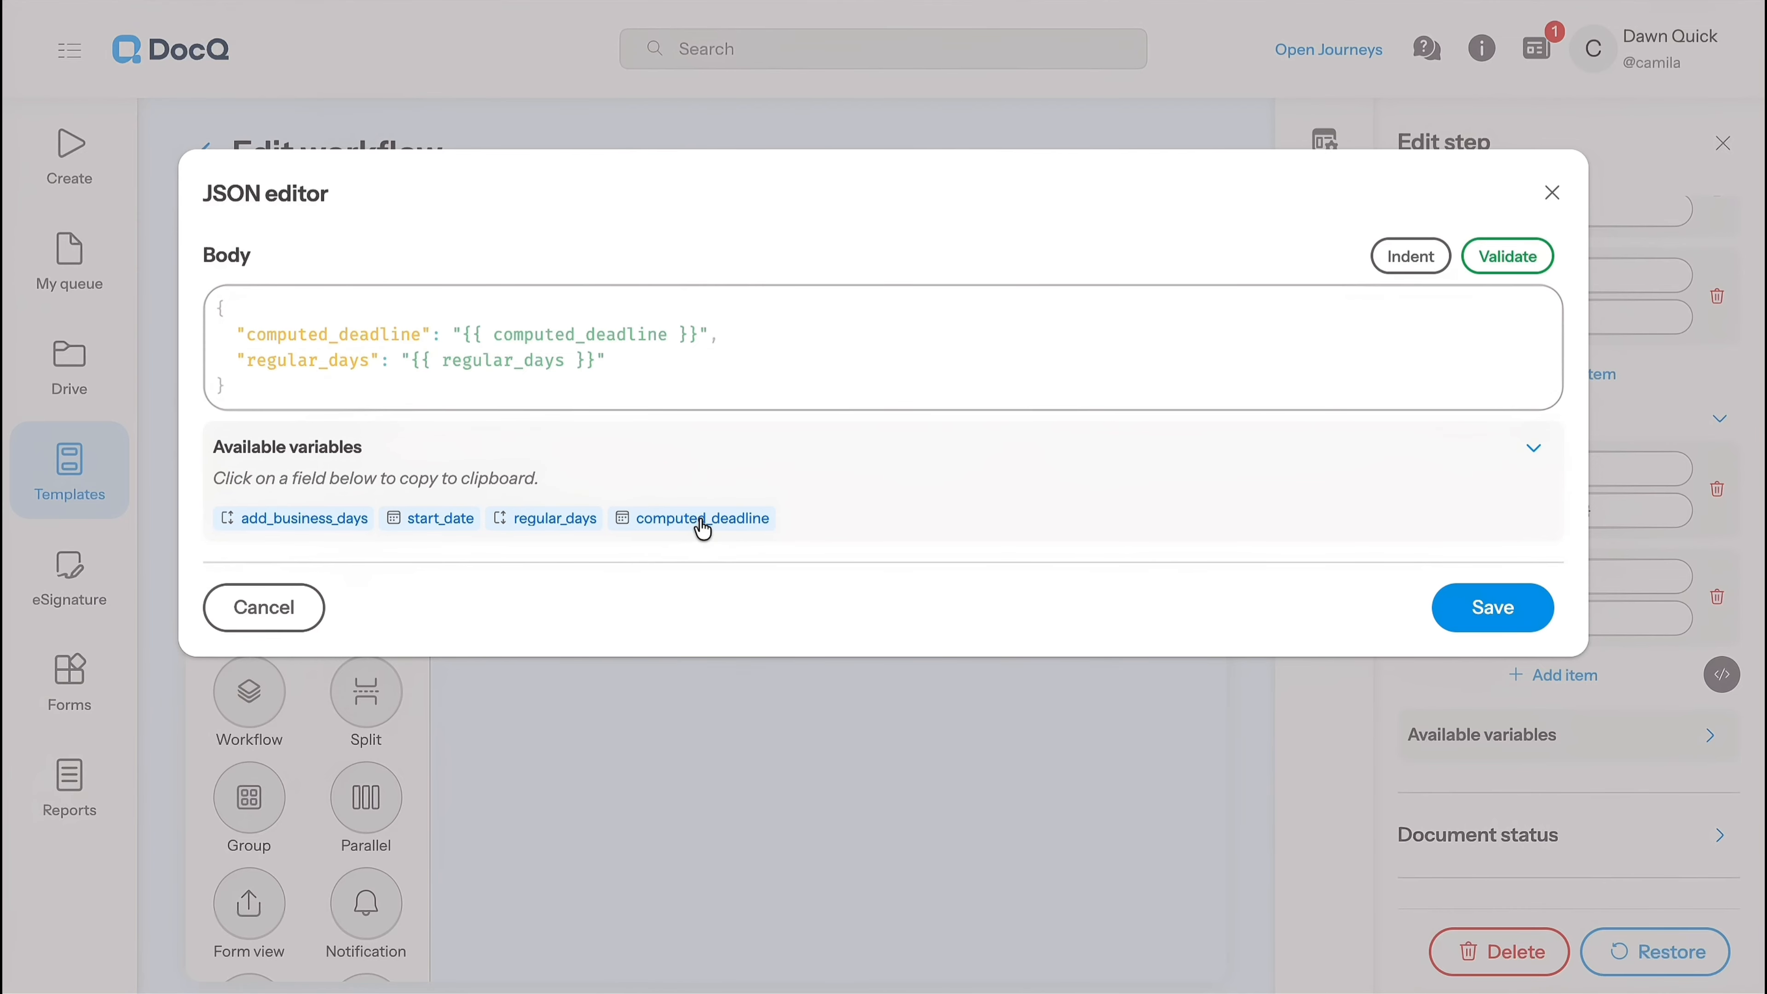
left_click(542, 530)
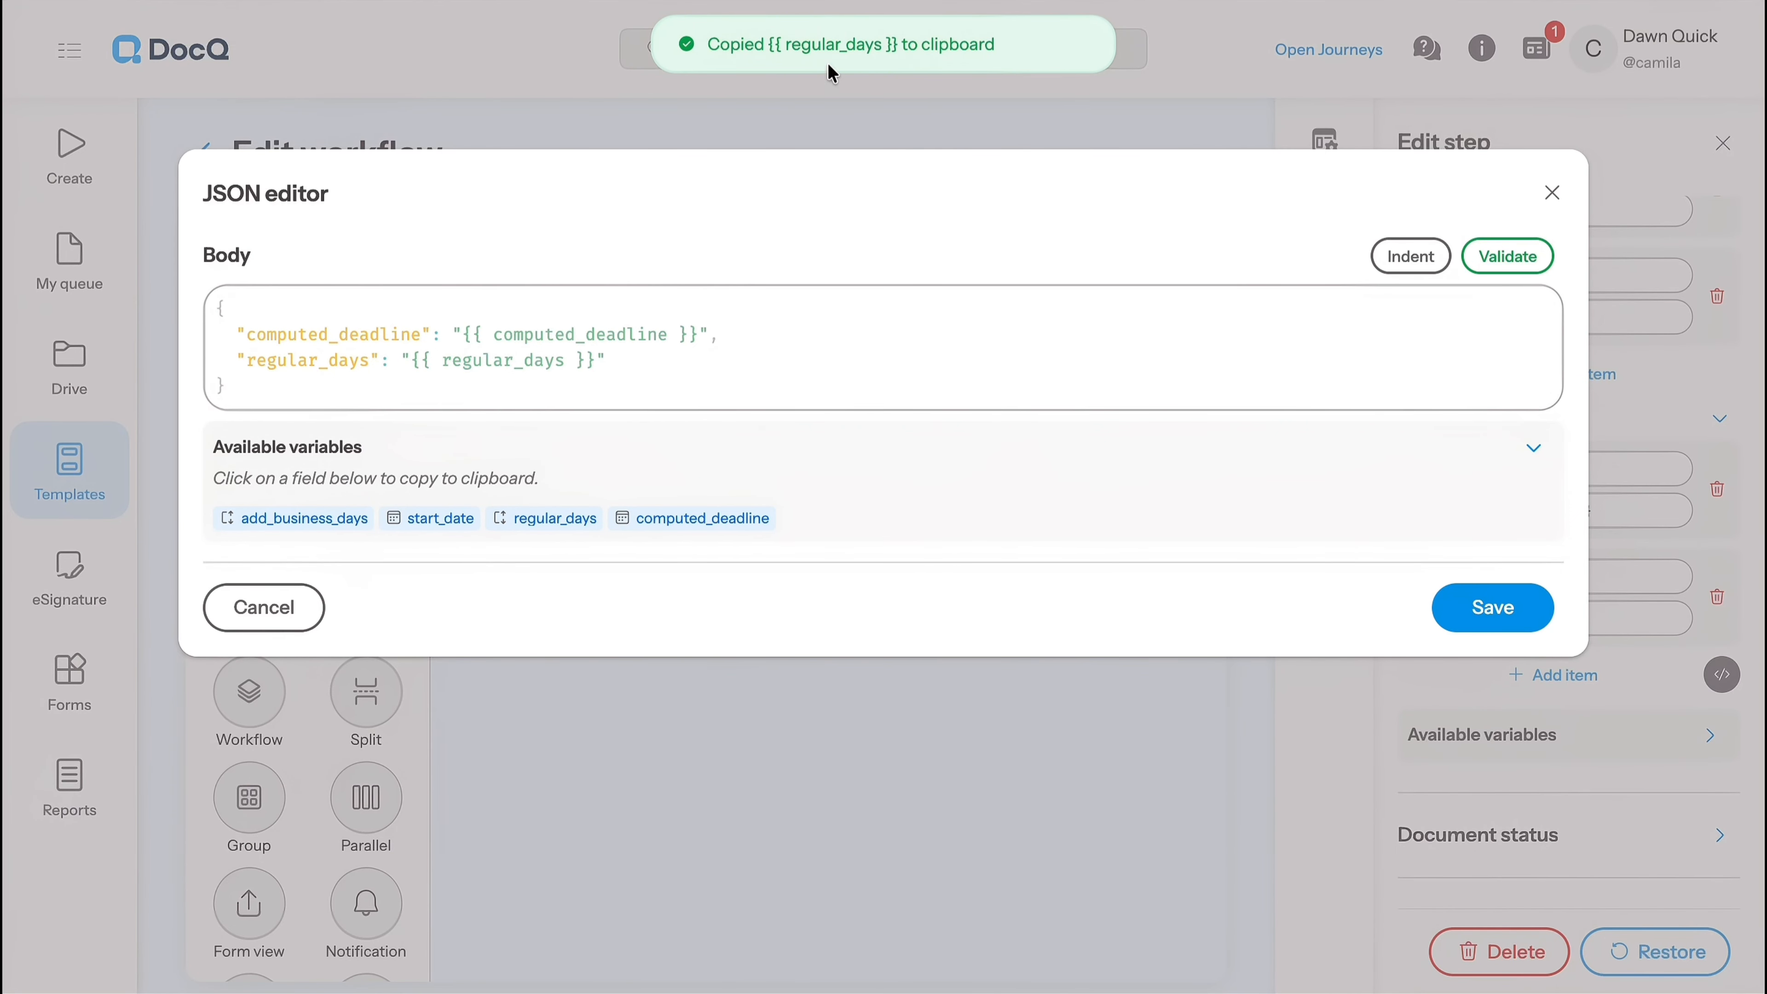
left_click(1499, 620)
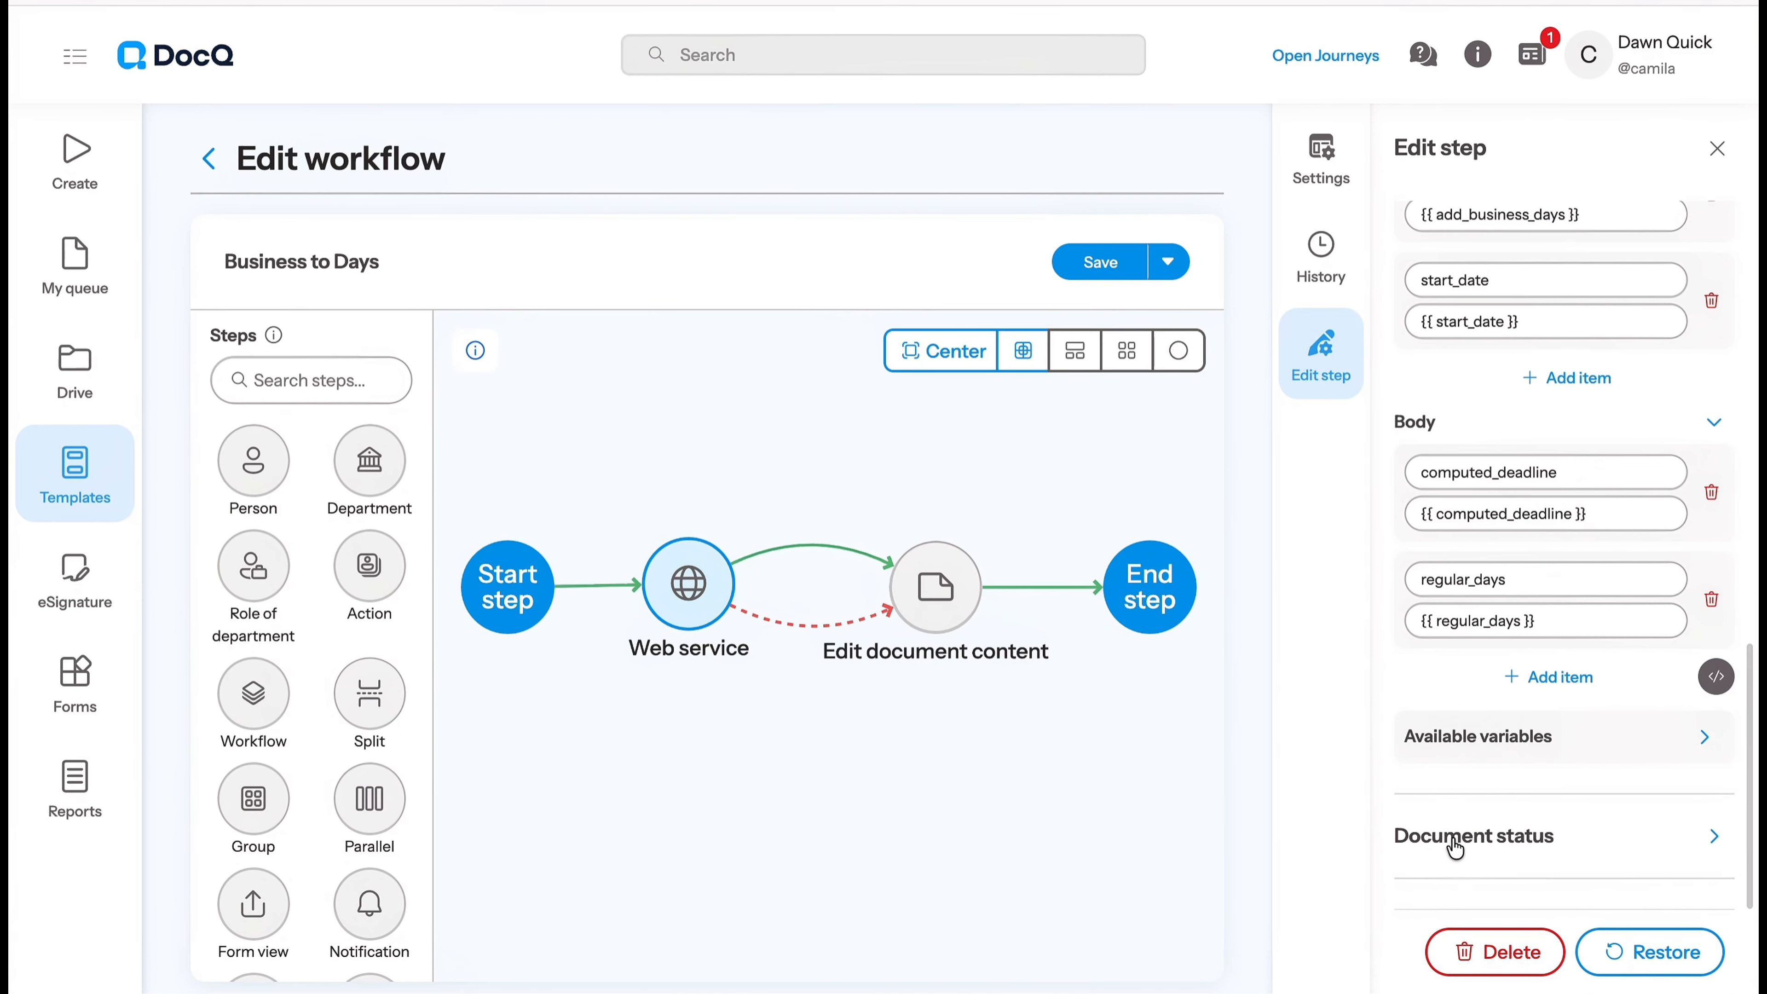
- Set the document status for entering the Web service step to successfull, and choose a status for leaving it
left_click(1461, 835)
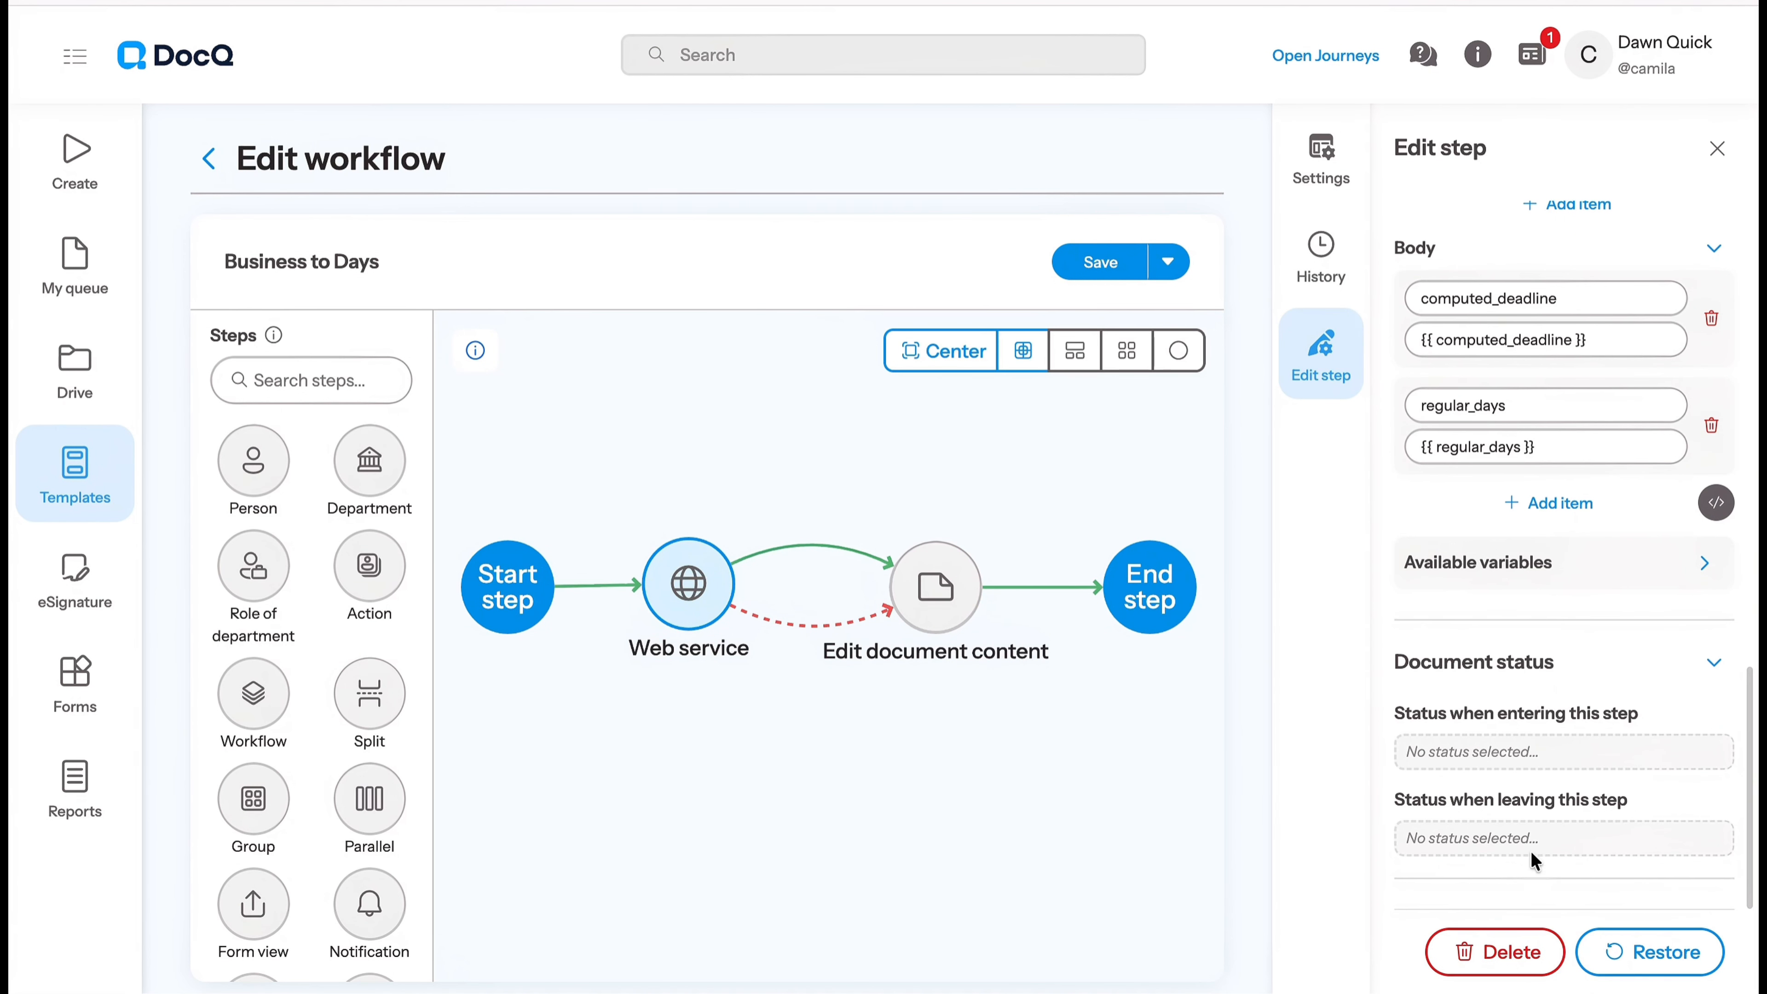
left_click_drag(1390, 714, 1637, 714)
left_click(1631, 752)
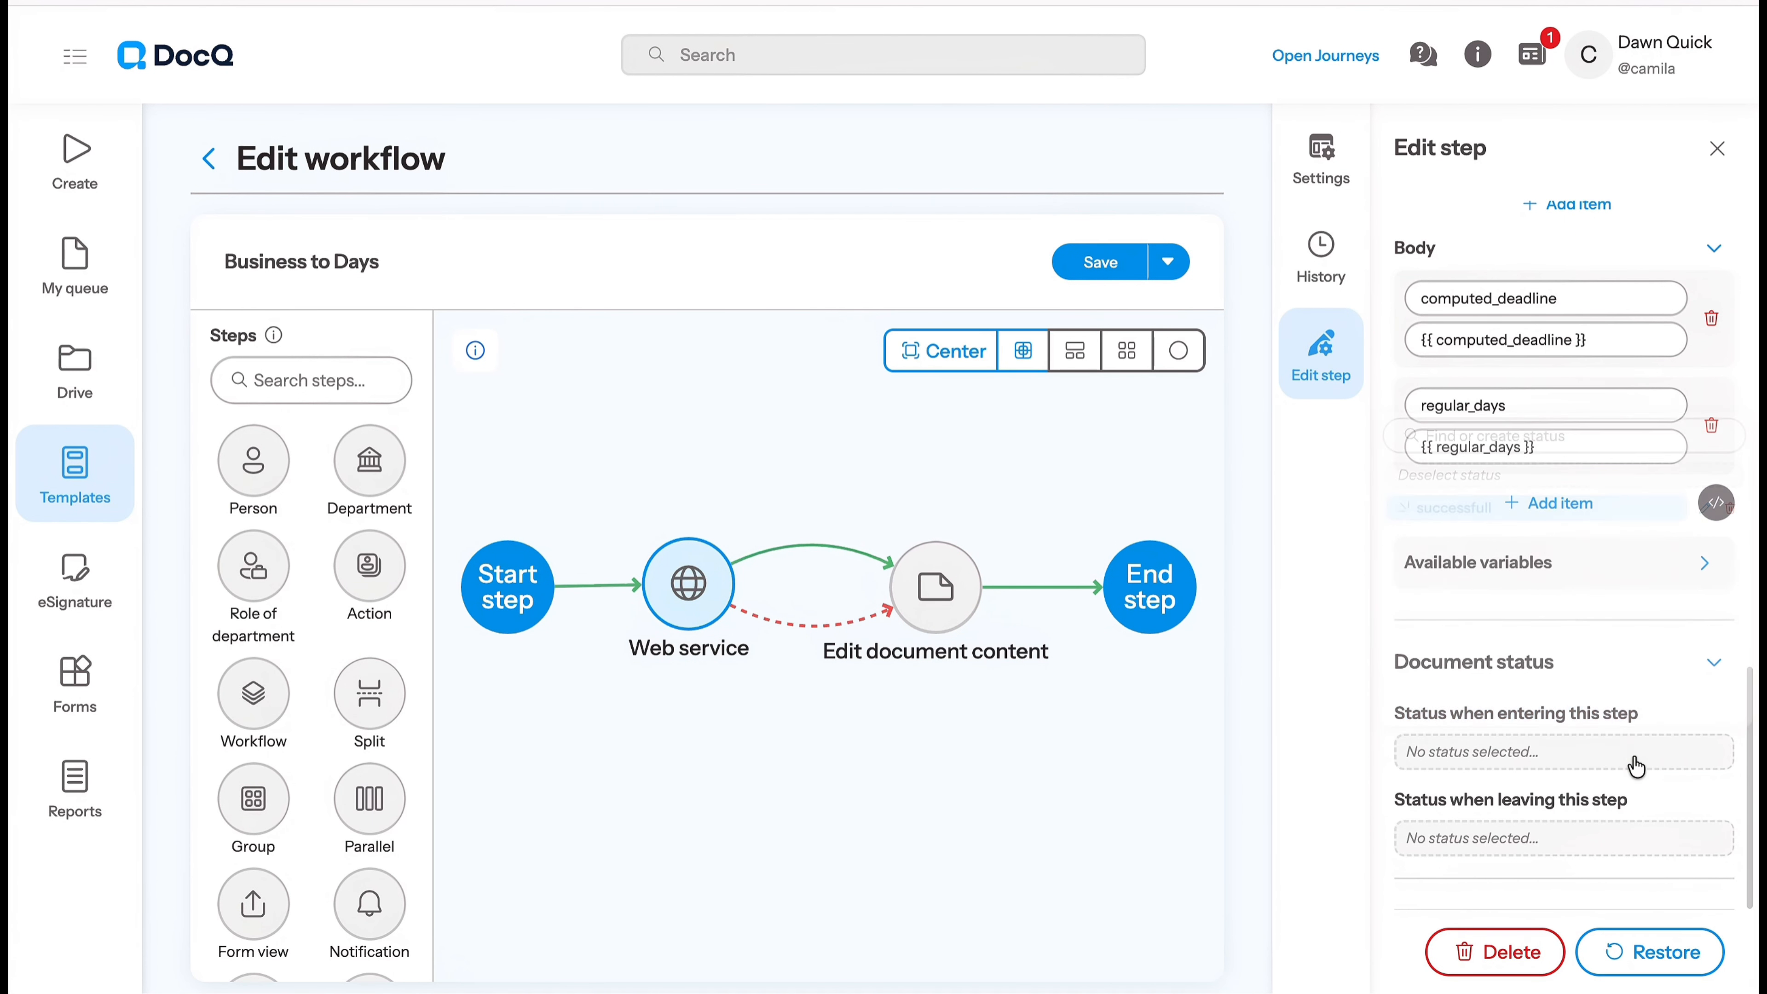
left_click(1565, 512)
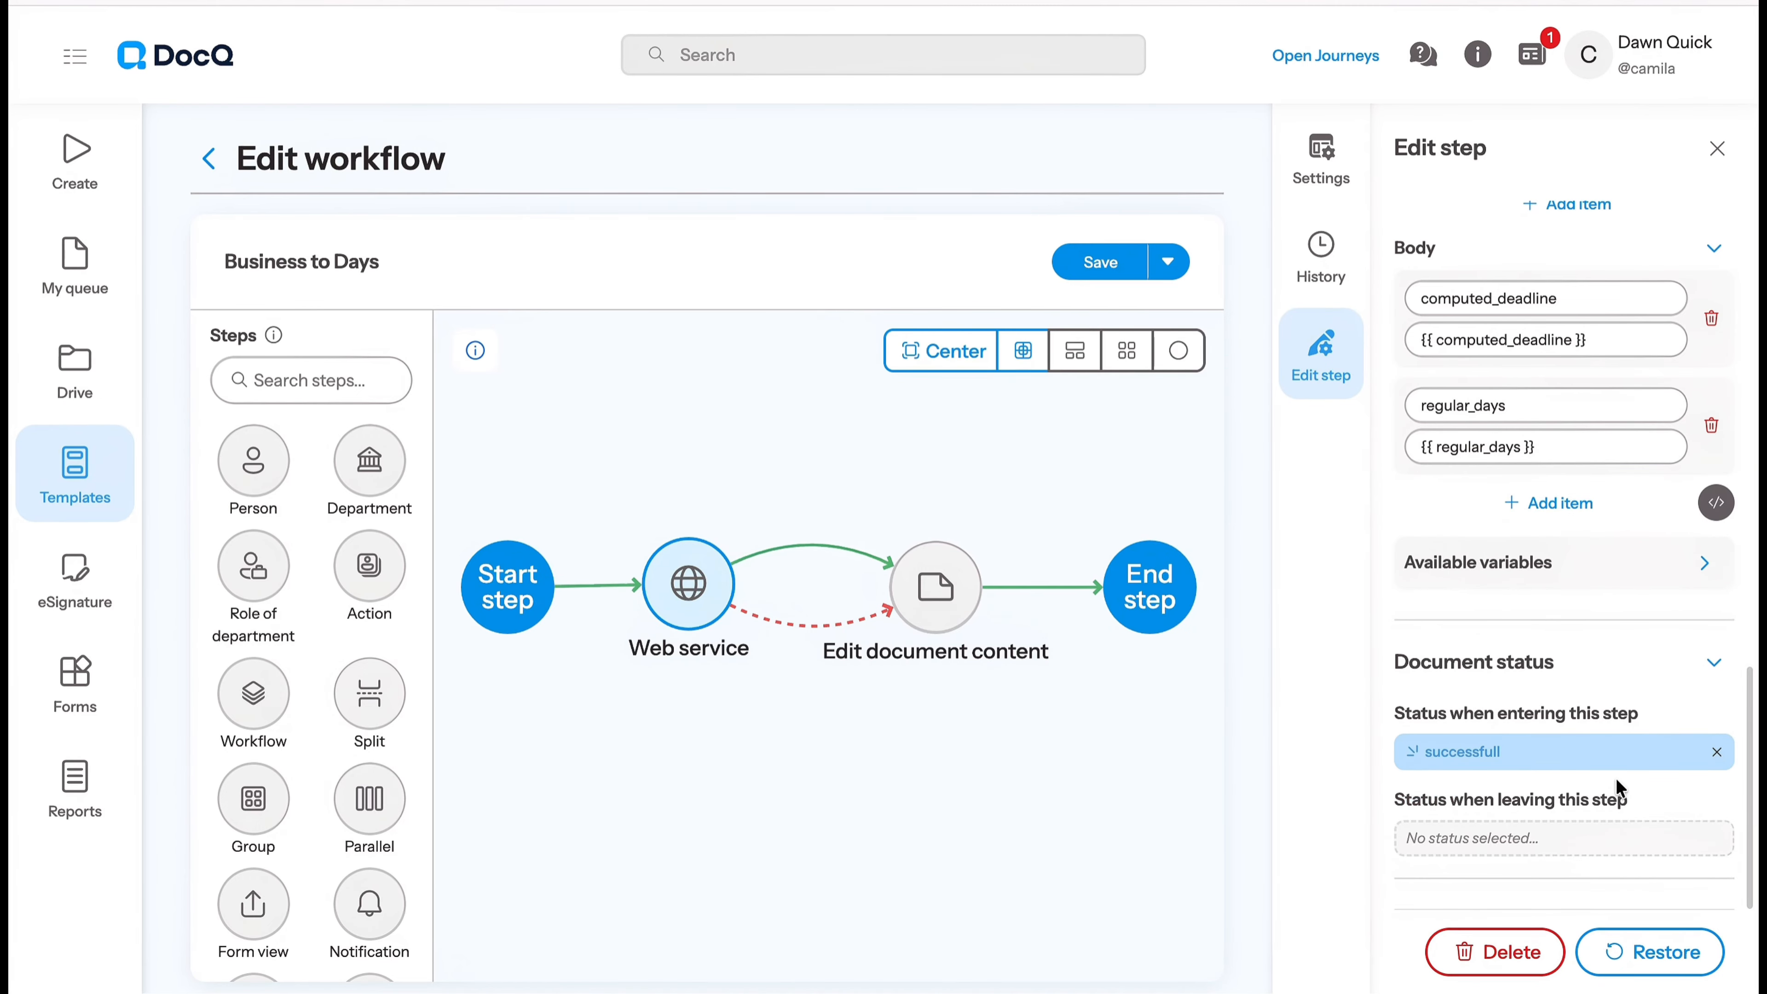
left_click_drag(1393, 800, 1650, 802)
left_click(1565, 845)
left_click(1538, 593)
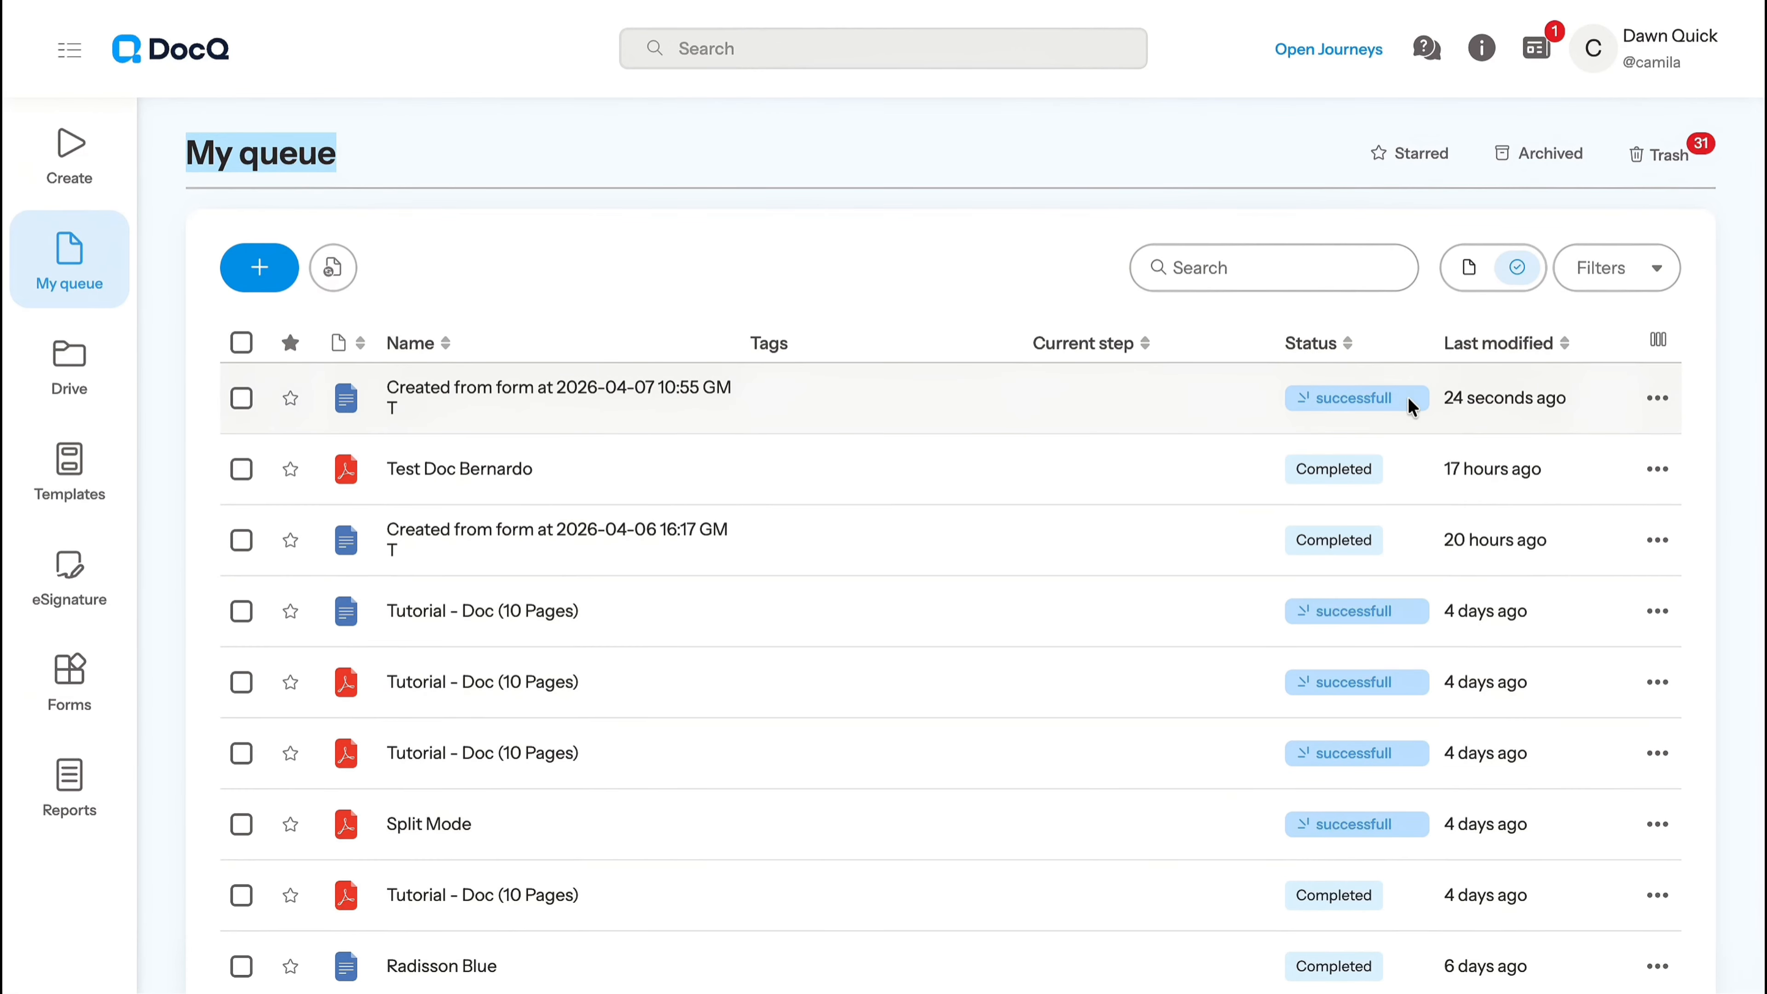
- Check the newest form-created document's status in My queue, and the Business to Days template's title and start date placeholders
left_click(1297, 399)
scroll(1669, 637, "down", 4)
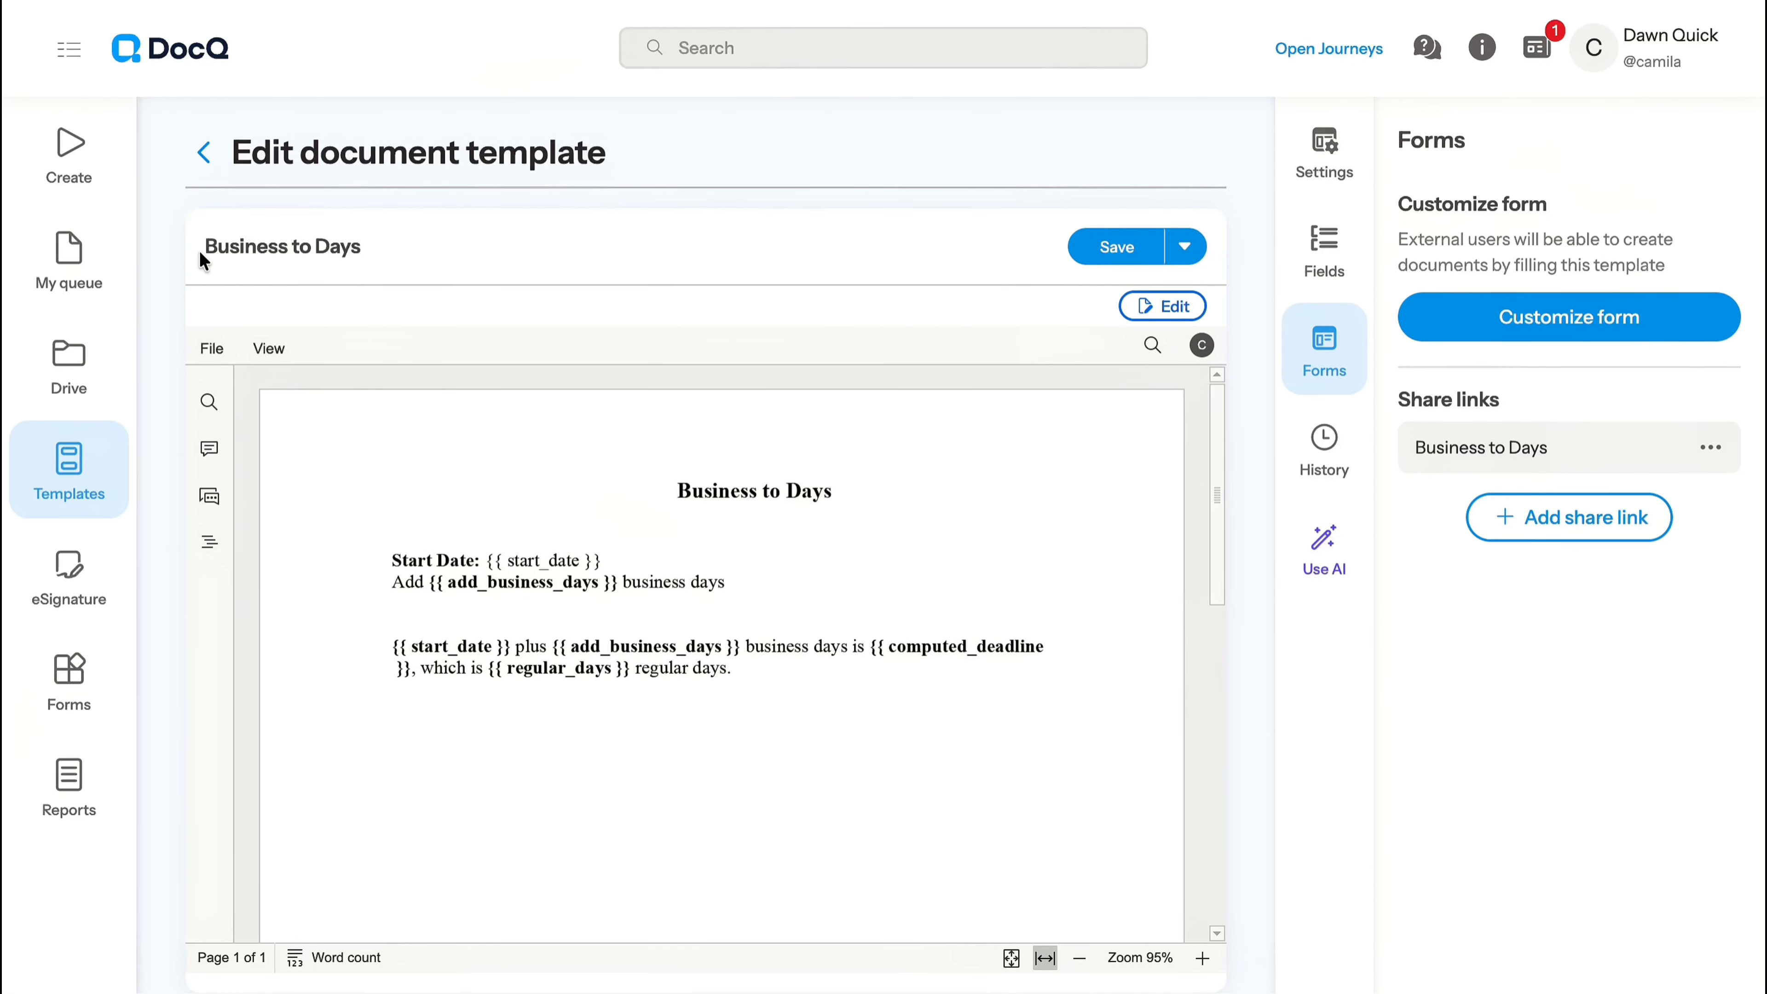
left_click_drag(201, 259, 382, 267)
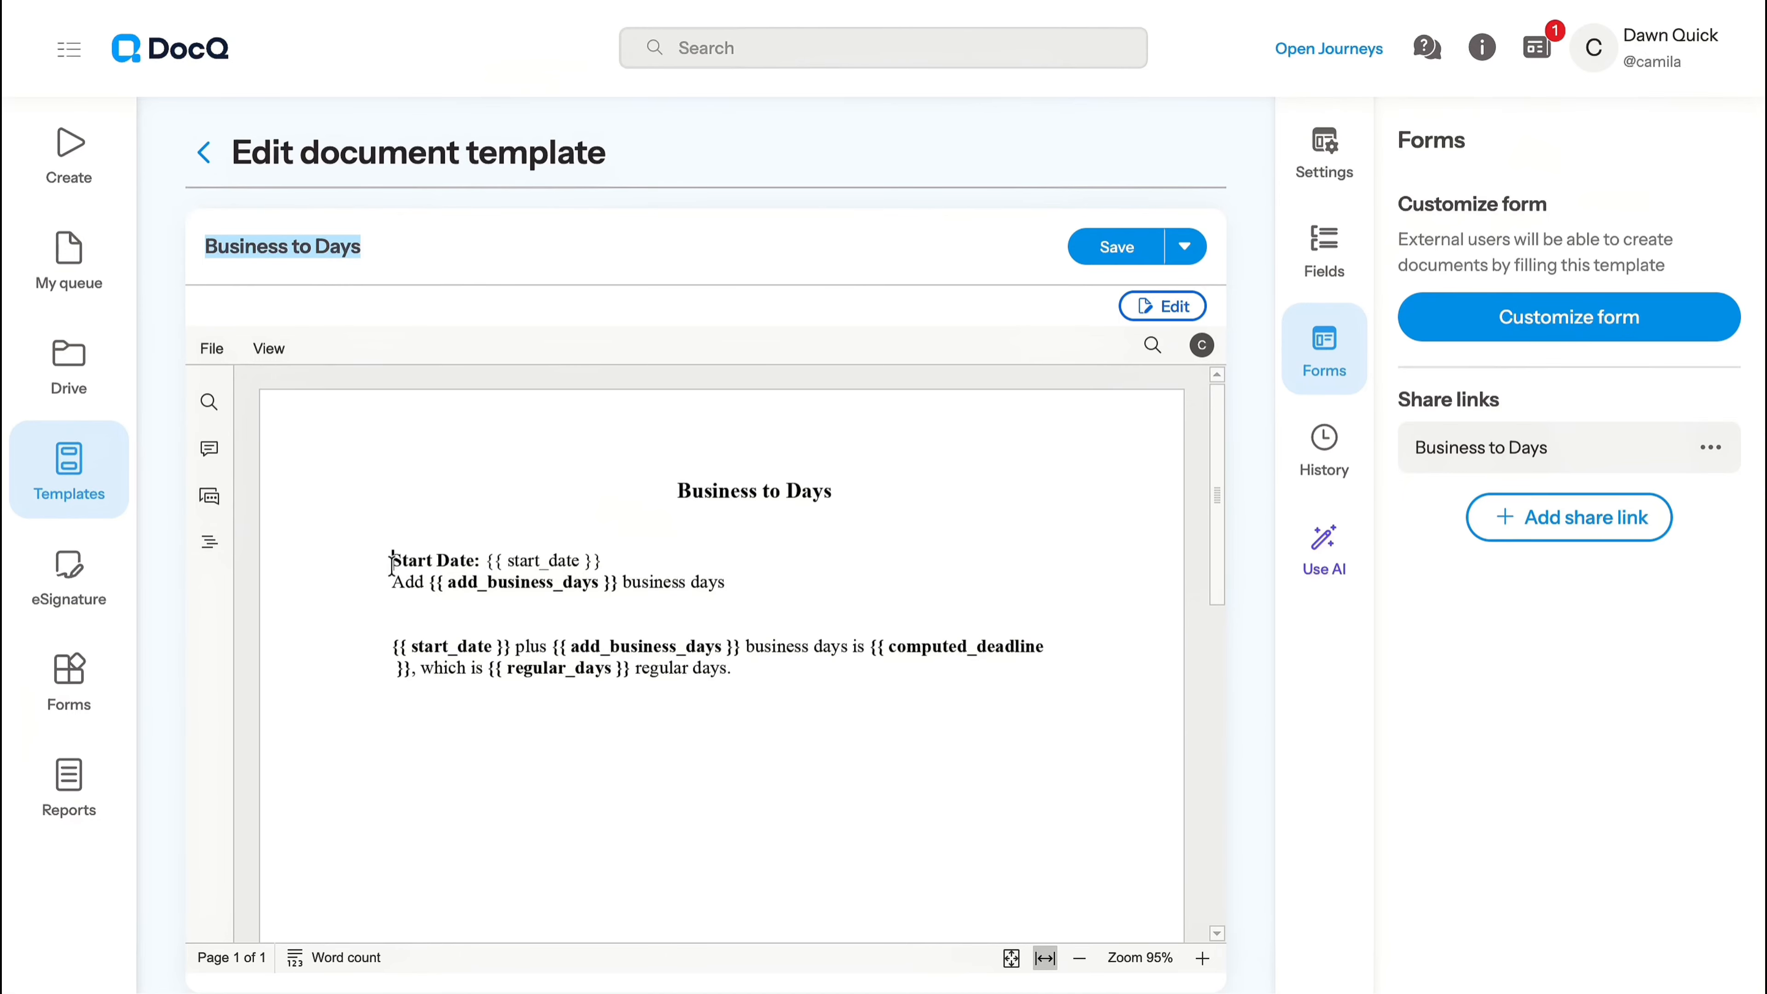
left_click_drag(392, 562, 599, 585)
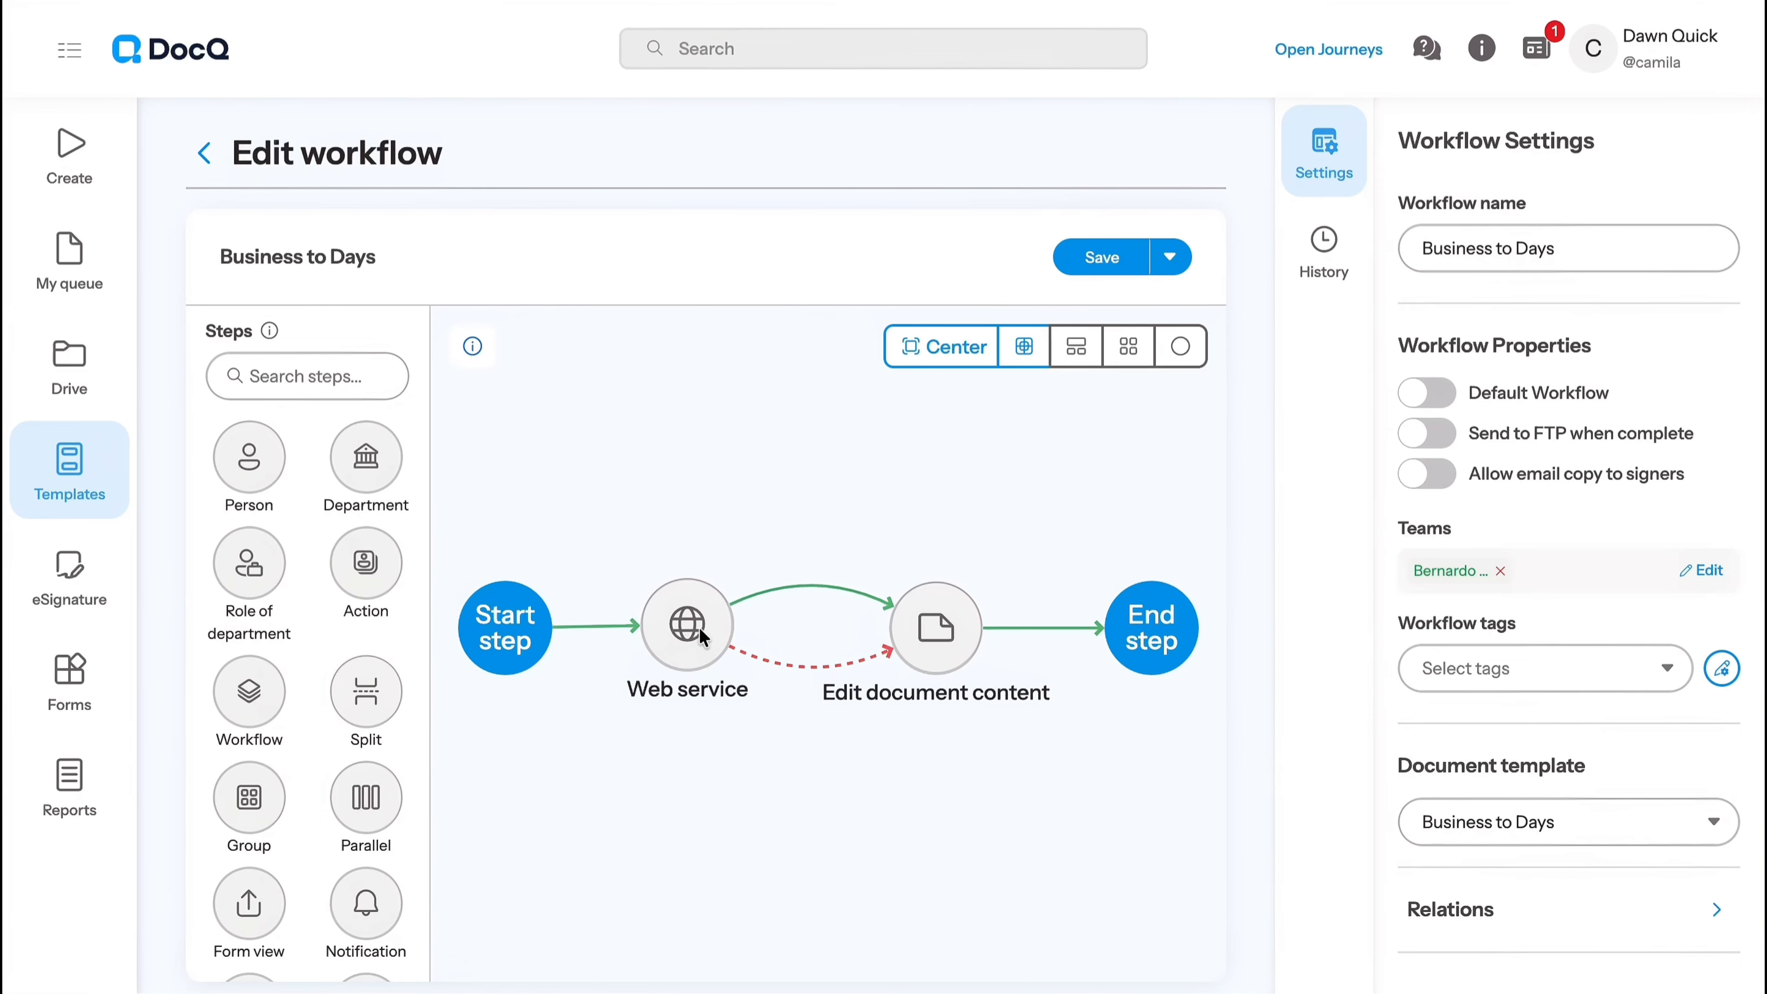
- Review the URL of the Business to Days workflow's Web service step, choosing POST as its method
left_click(697, 623)
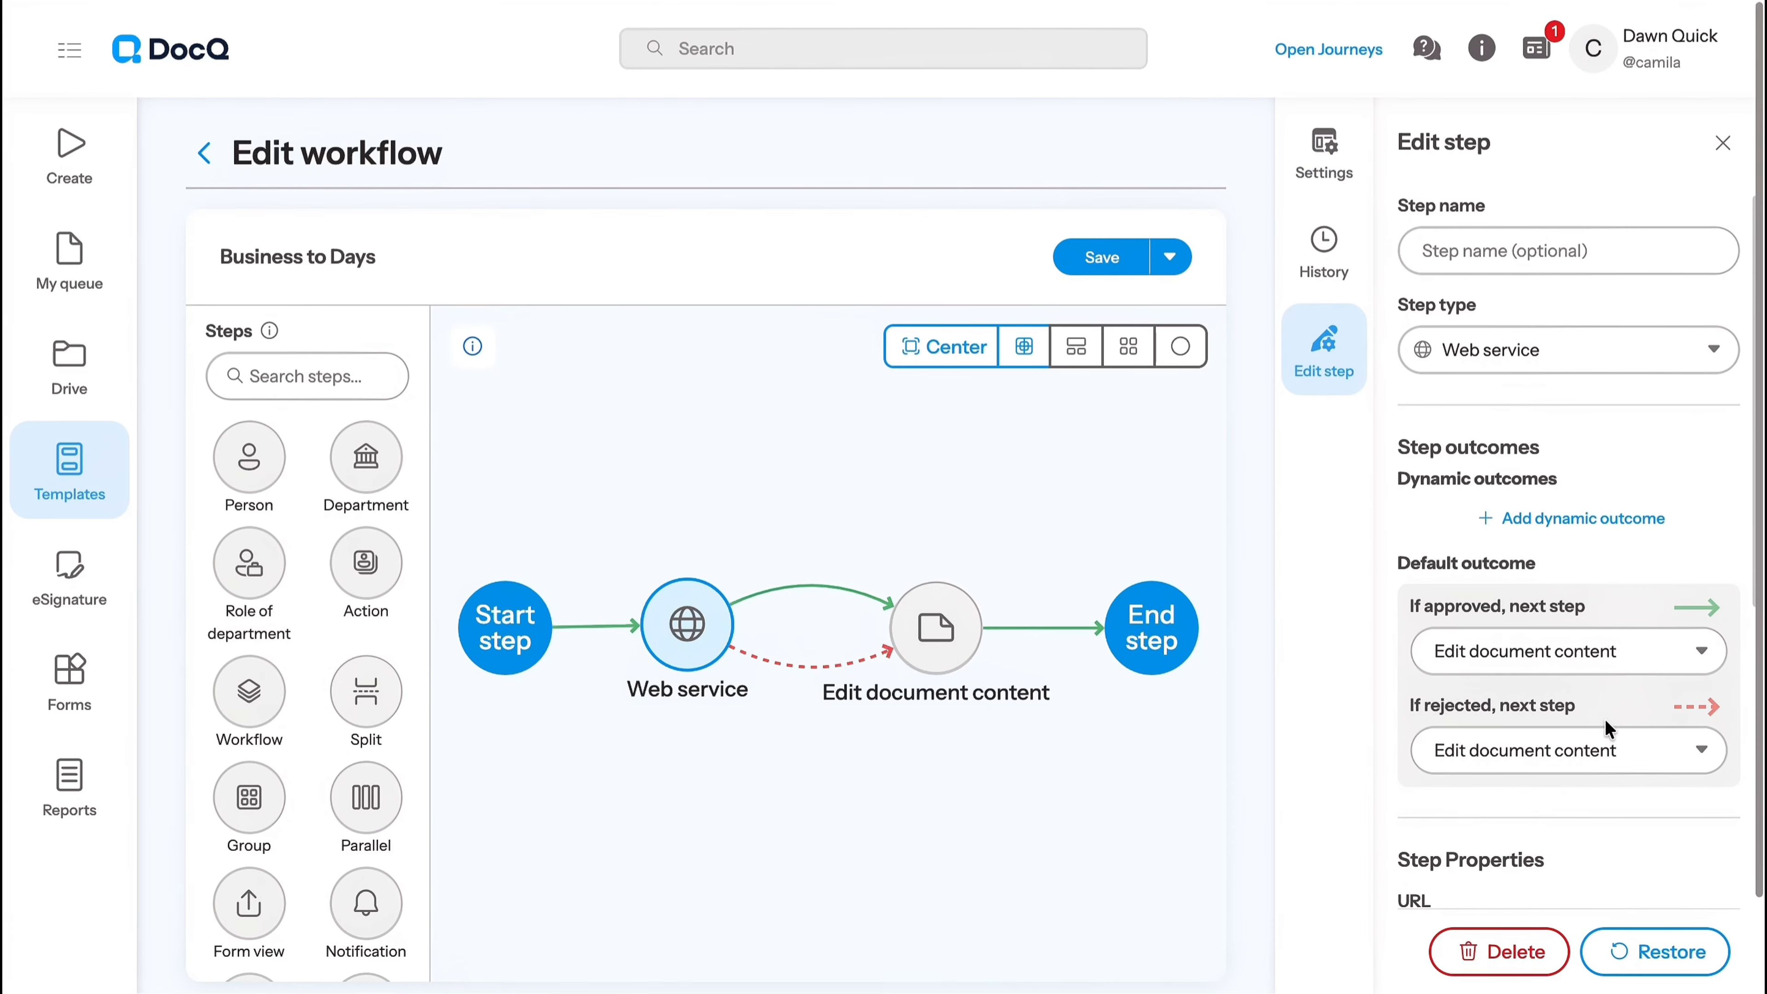
scroll(1608, 729, "down", 2)
scroll(1608, 729, "down", 5)
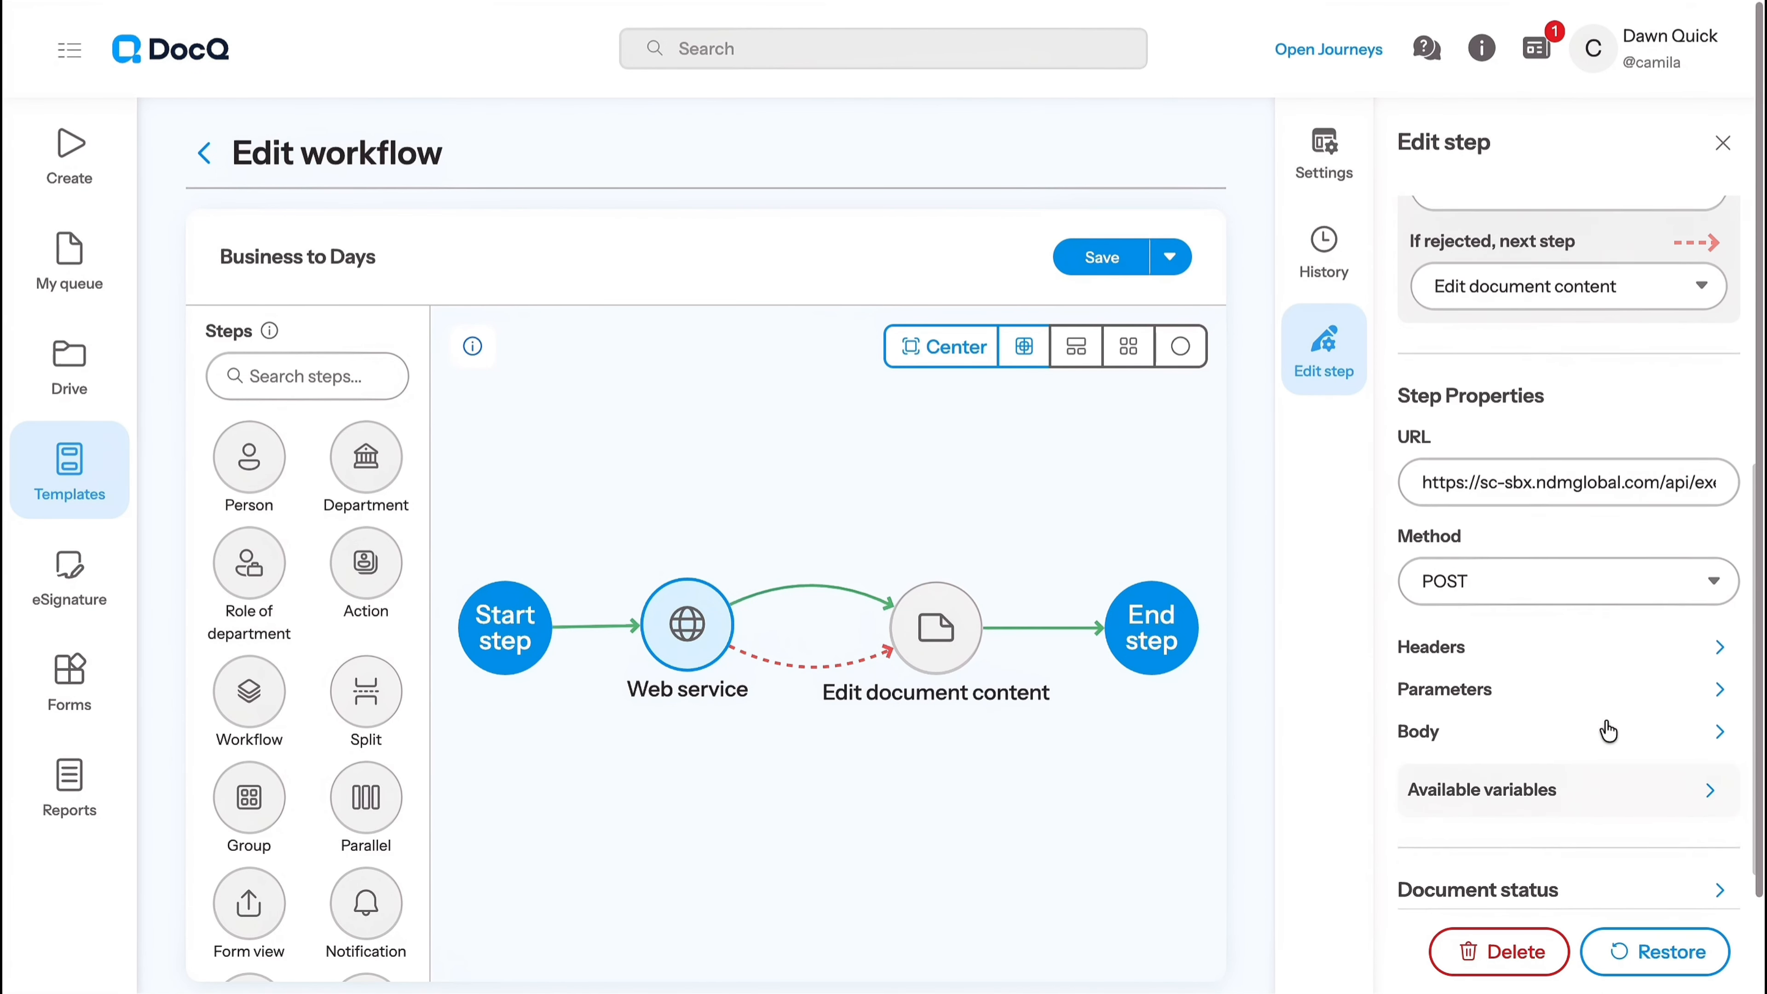
left_click(1544, 572)
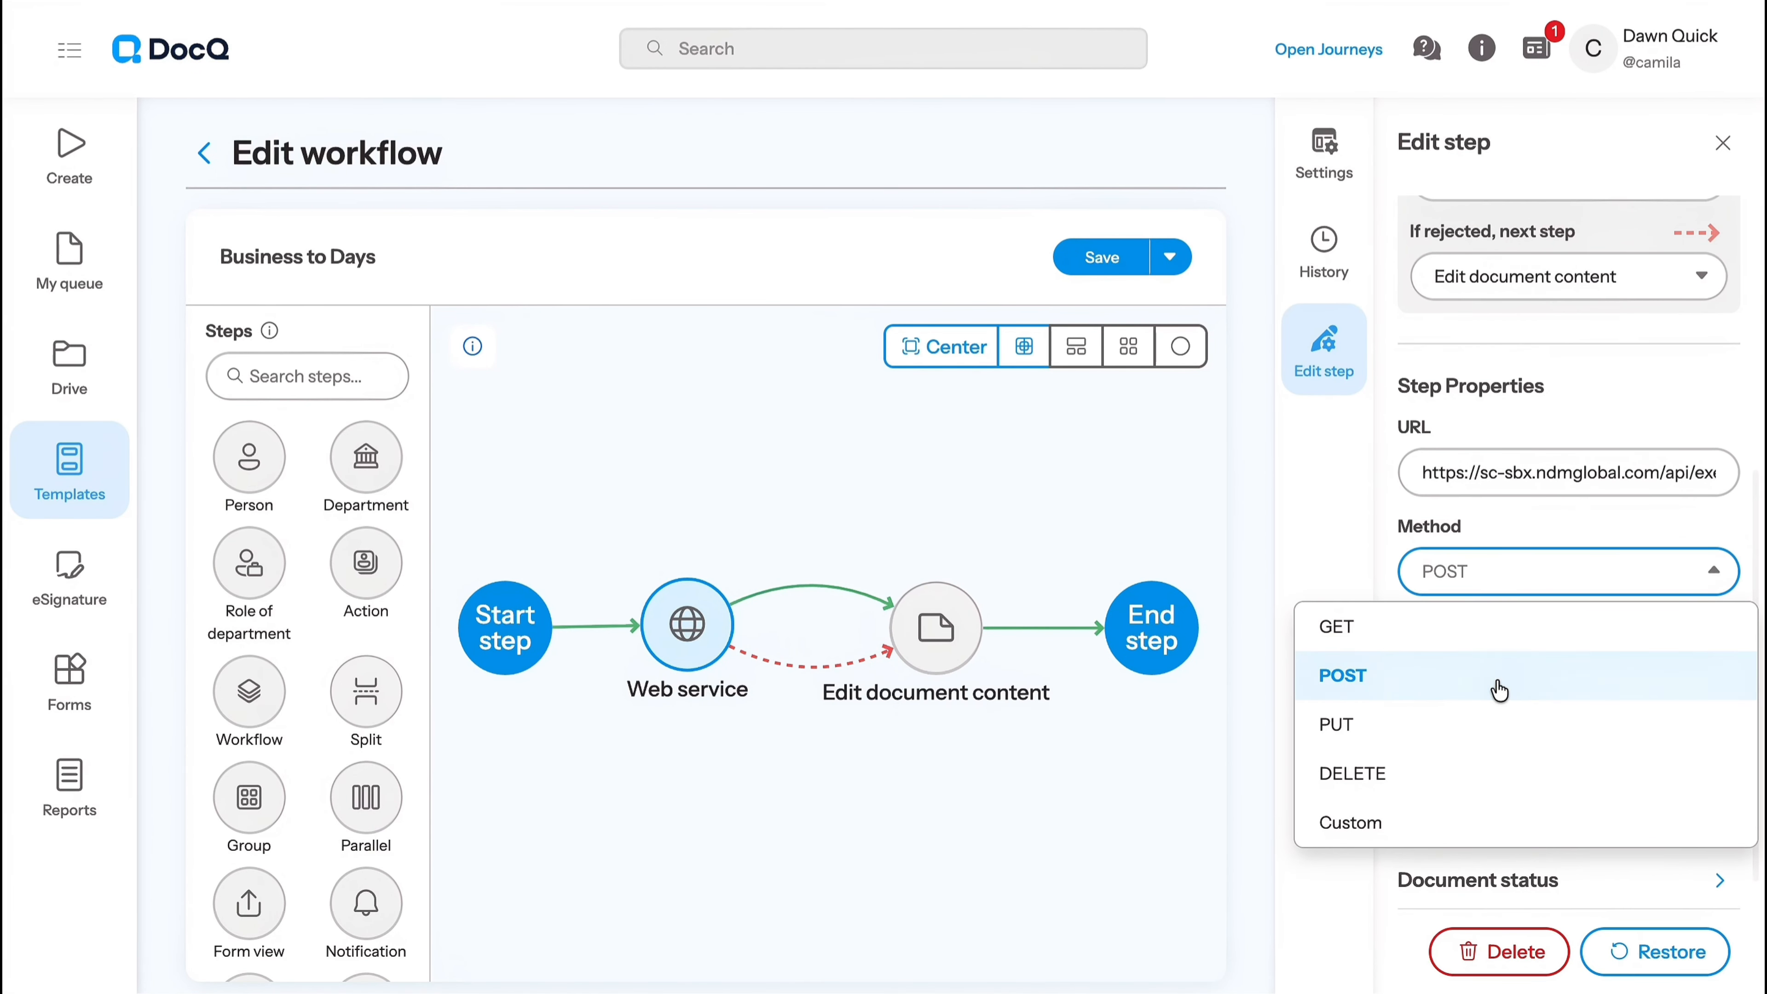
left_click(1504, 686)
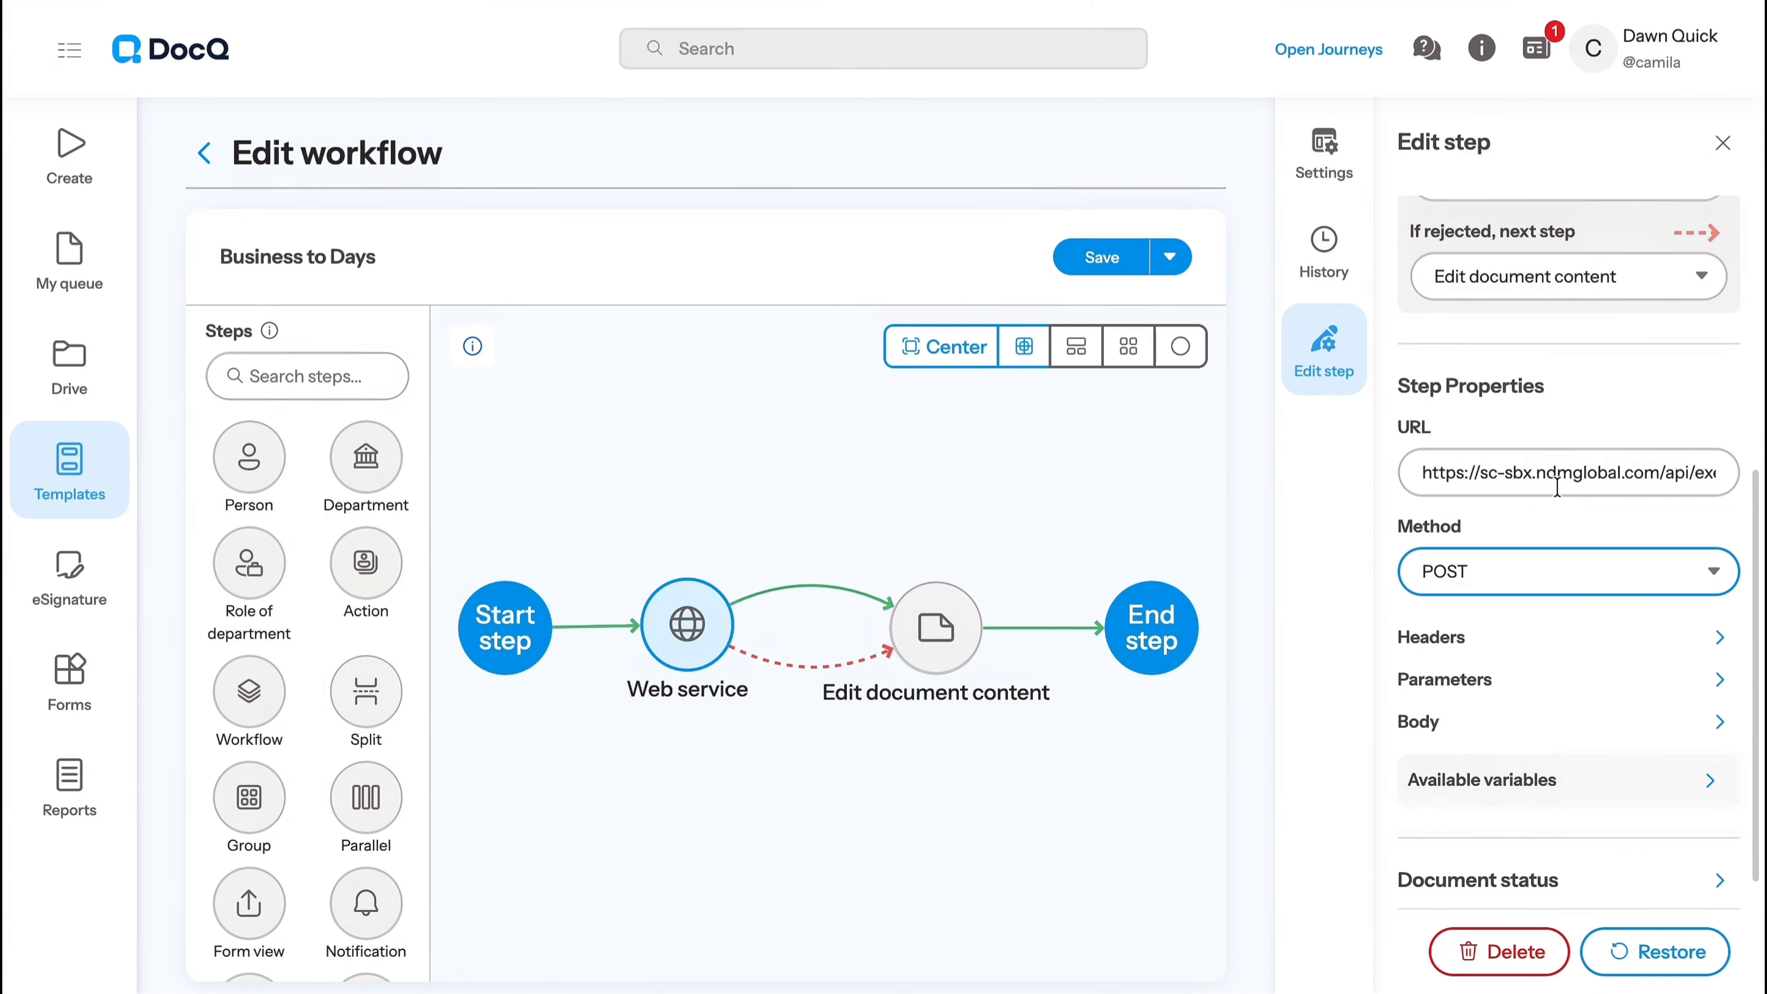
left_click(1557, 487)
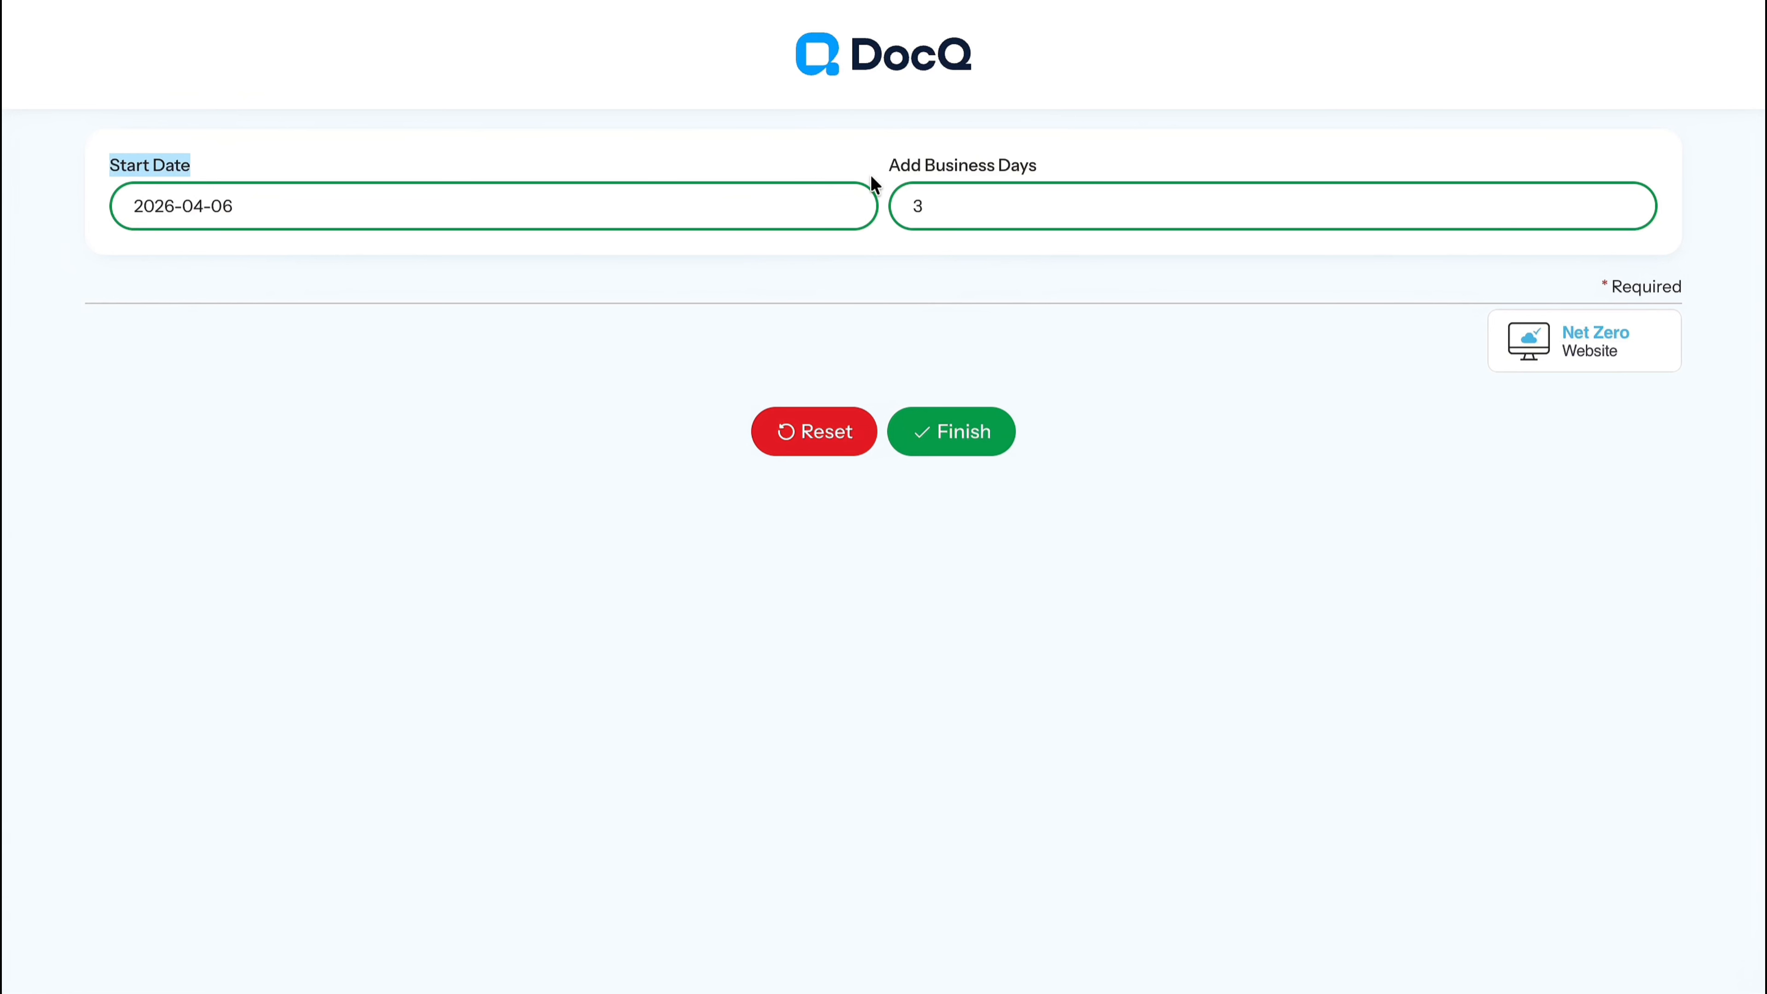
- Submit the form with start date 2026-04-06 and 3 business days, and review the calculation sentence in the generated document
left_click_drag(870, 172, 1048, 155)
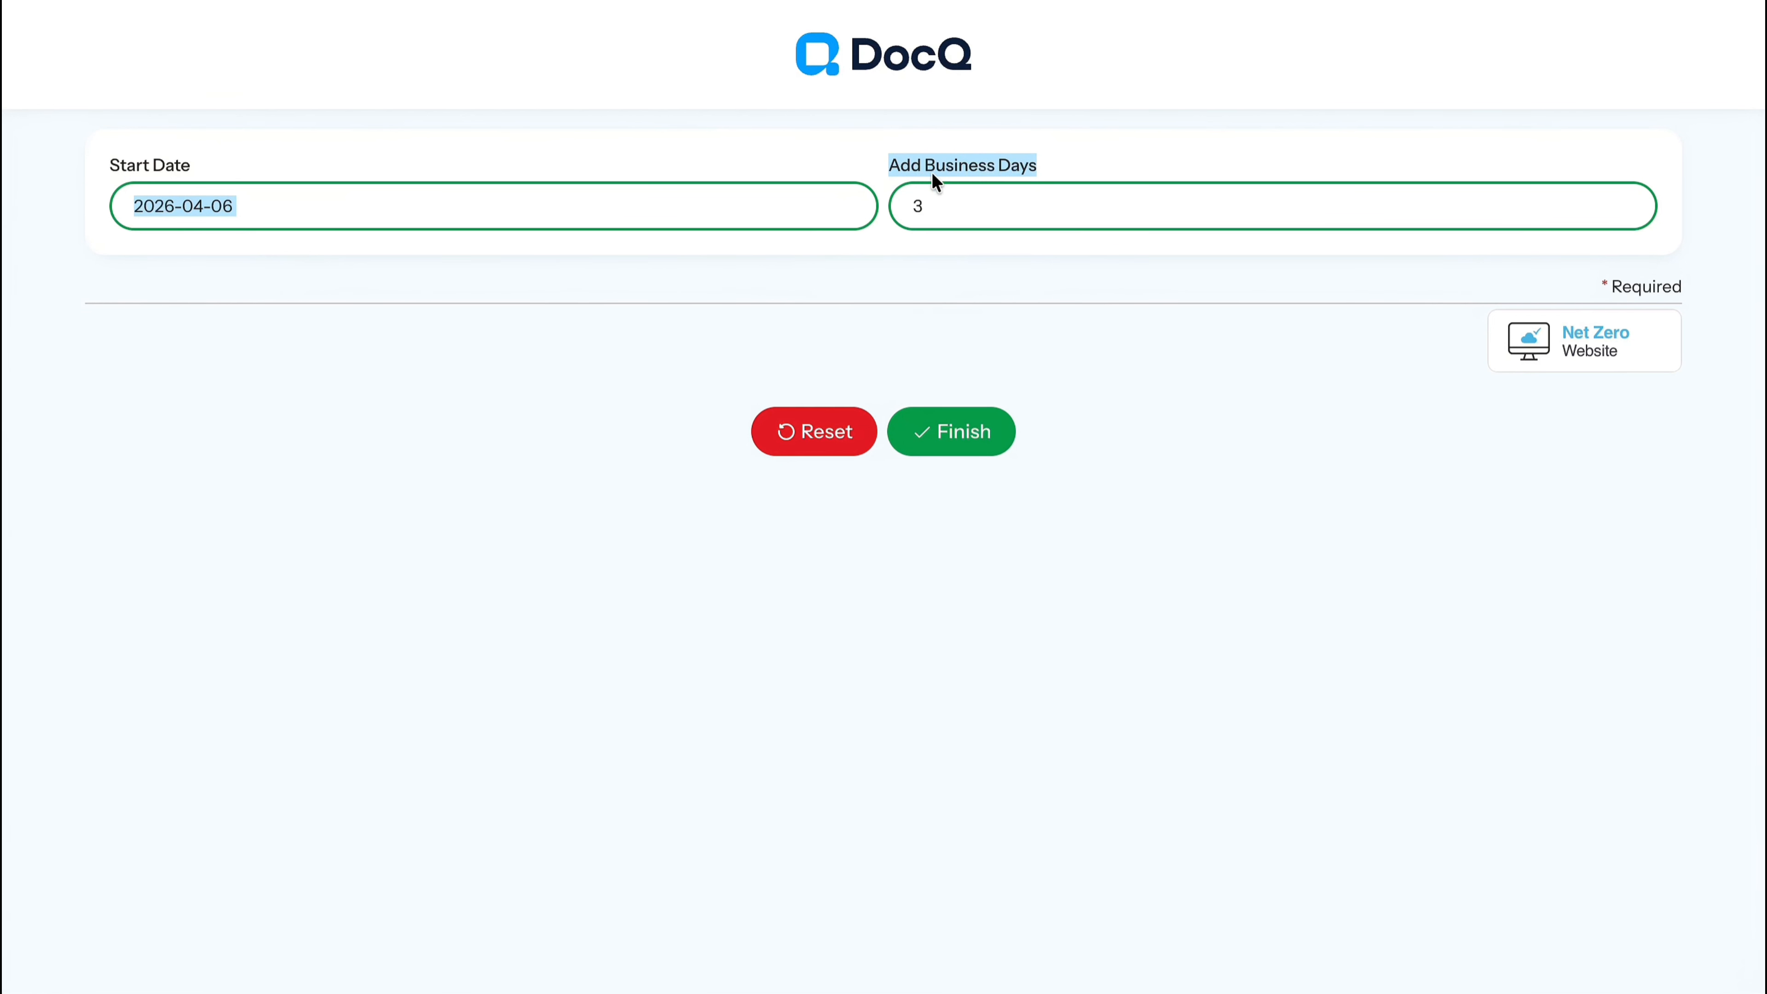
left_click(950, 446)
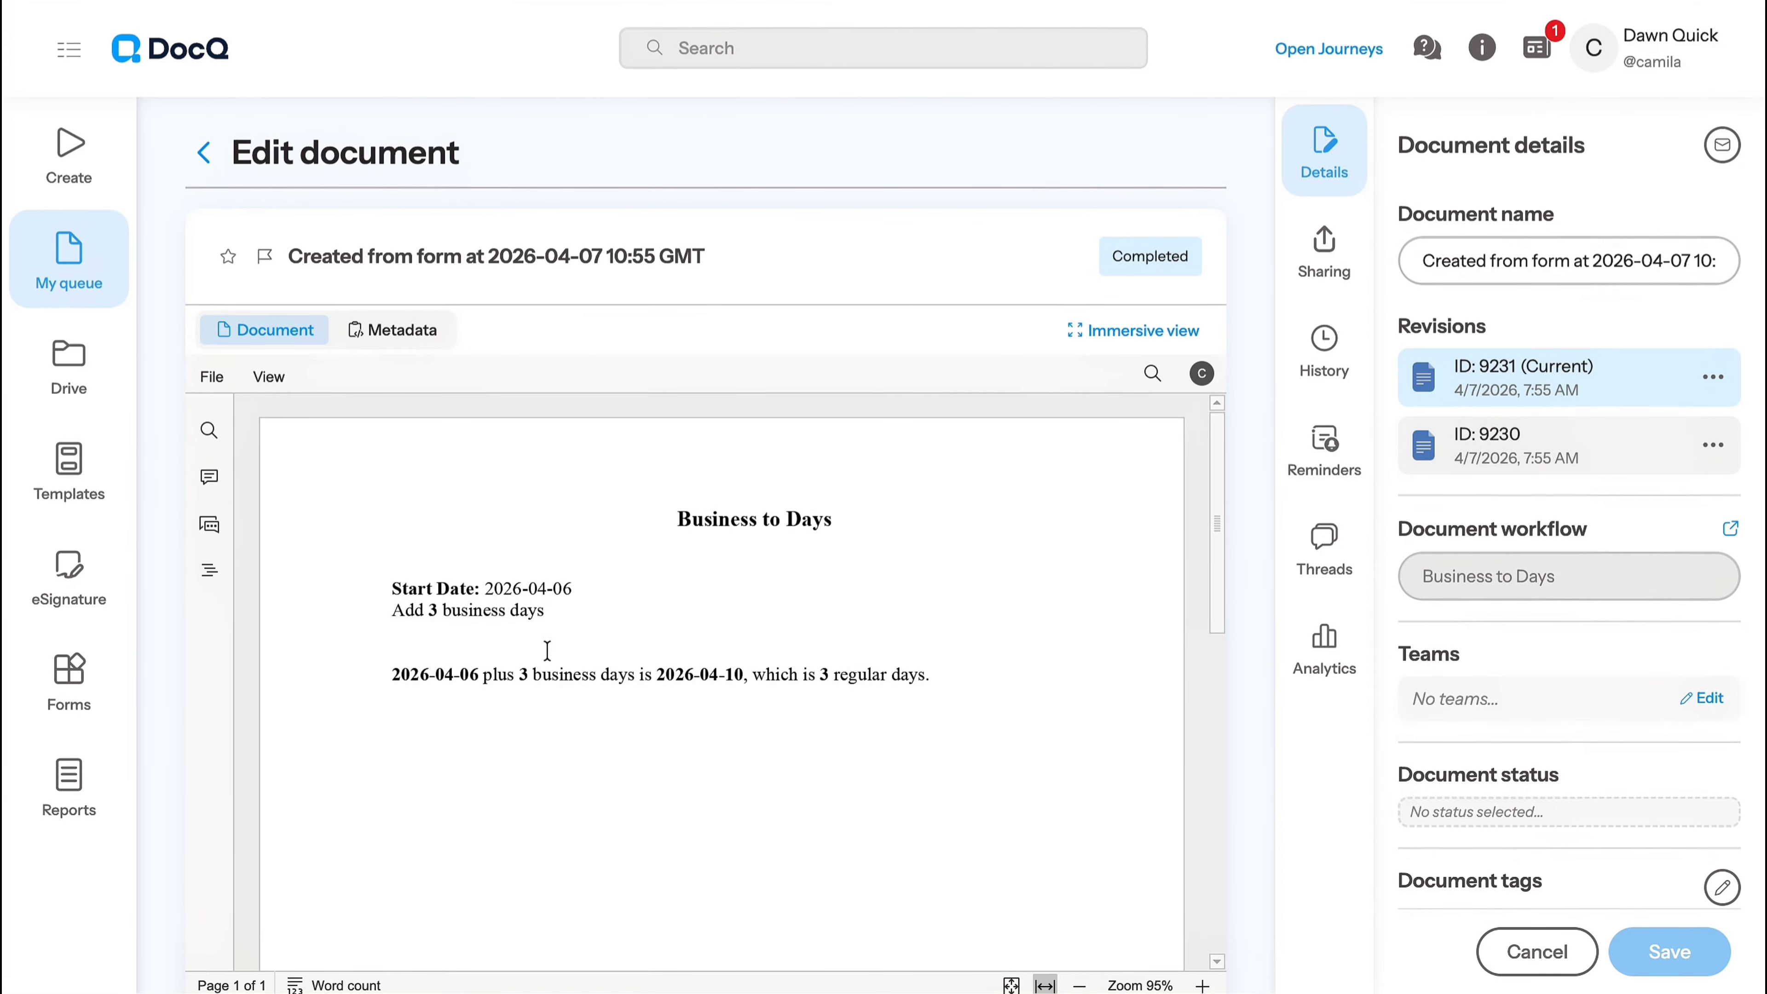
left_click_drag(375, 680, 946, 669)
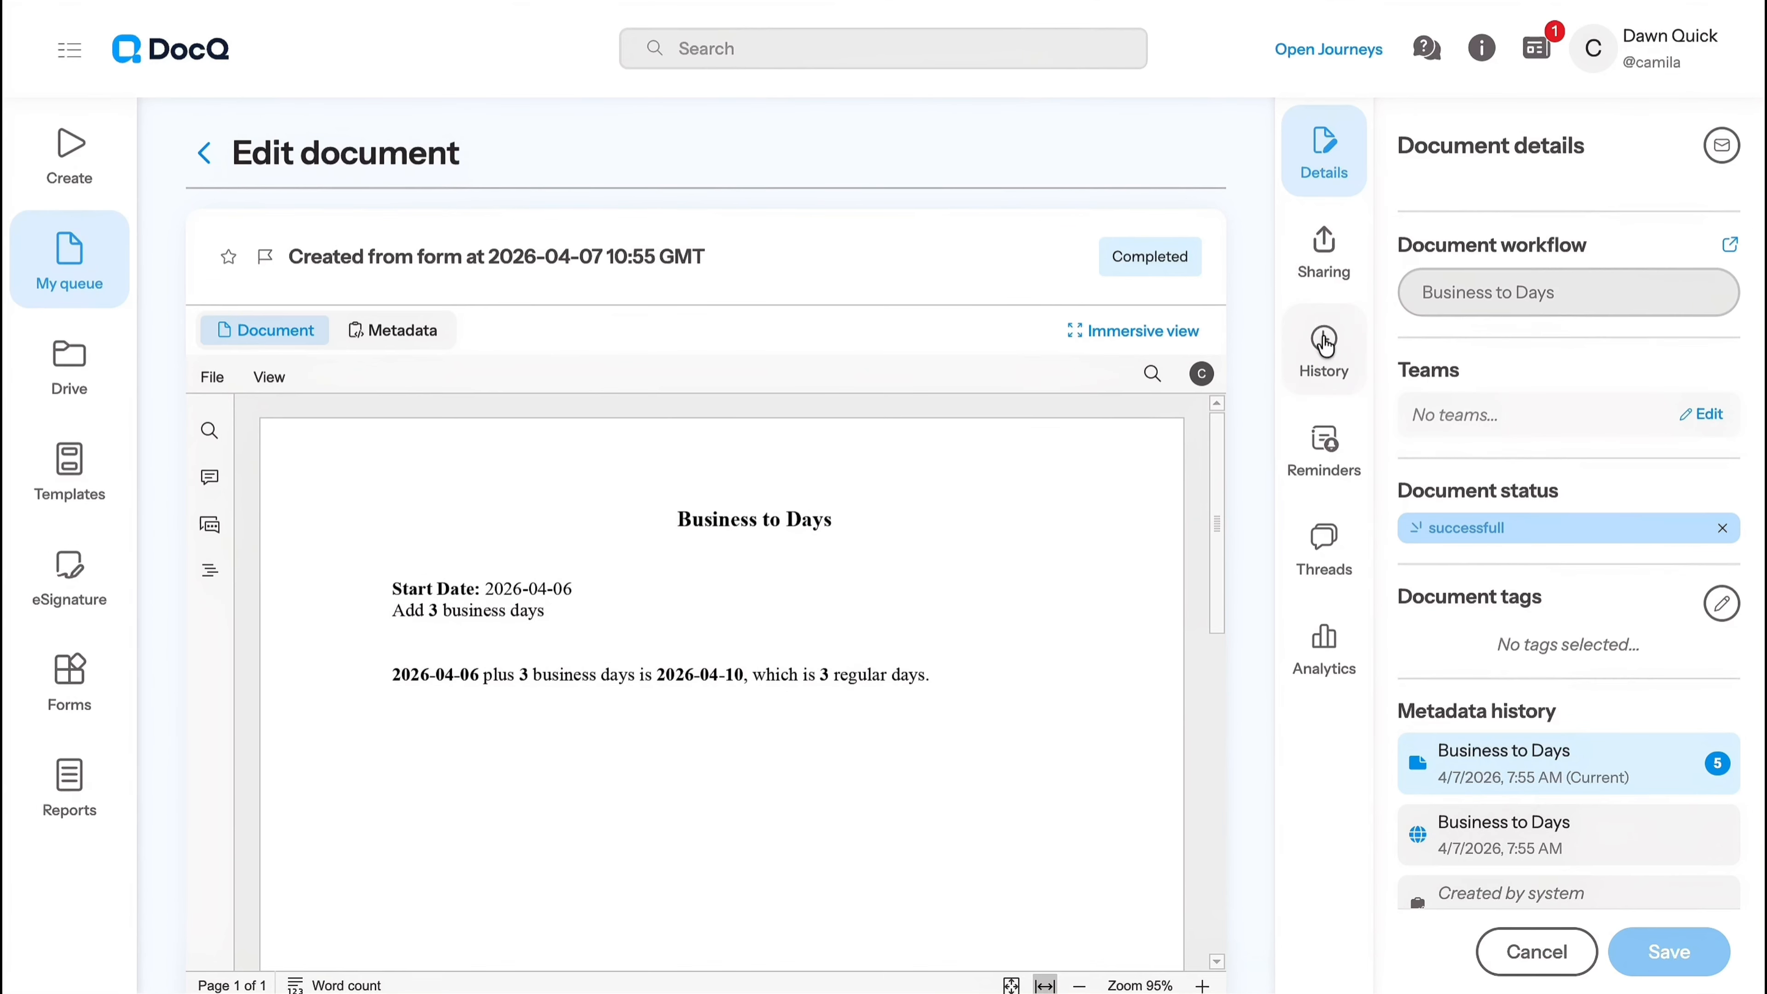
- Examine the generated document's history, including the Web service step's action note and the status change entry
left_click(1325, 361)
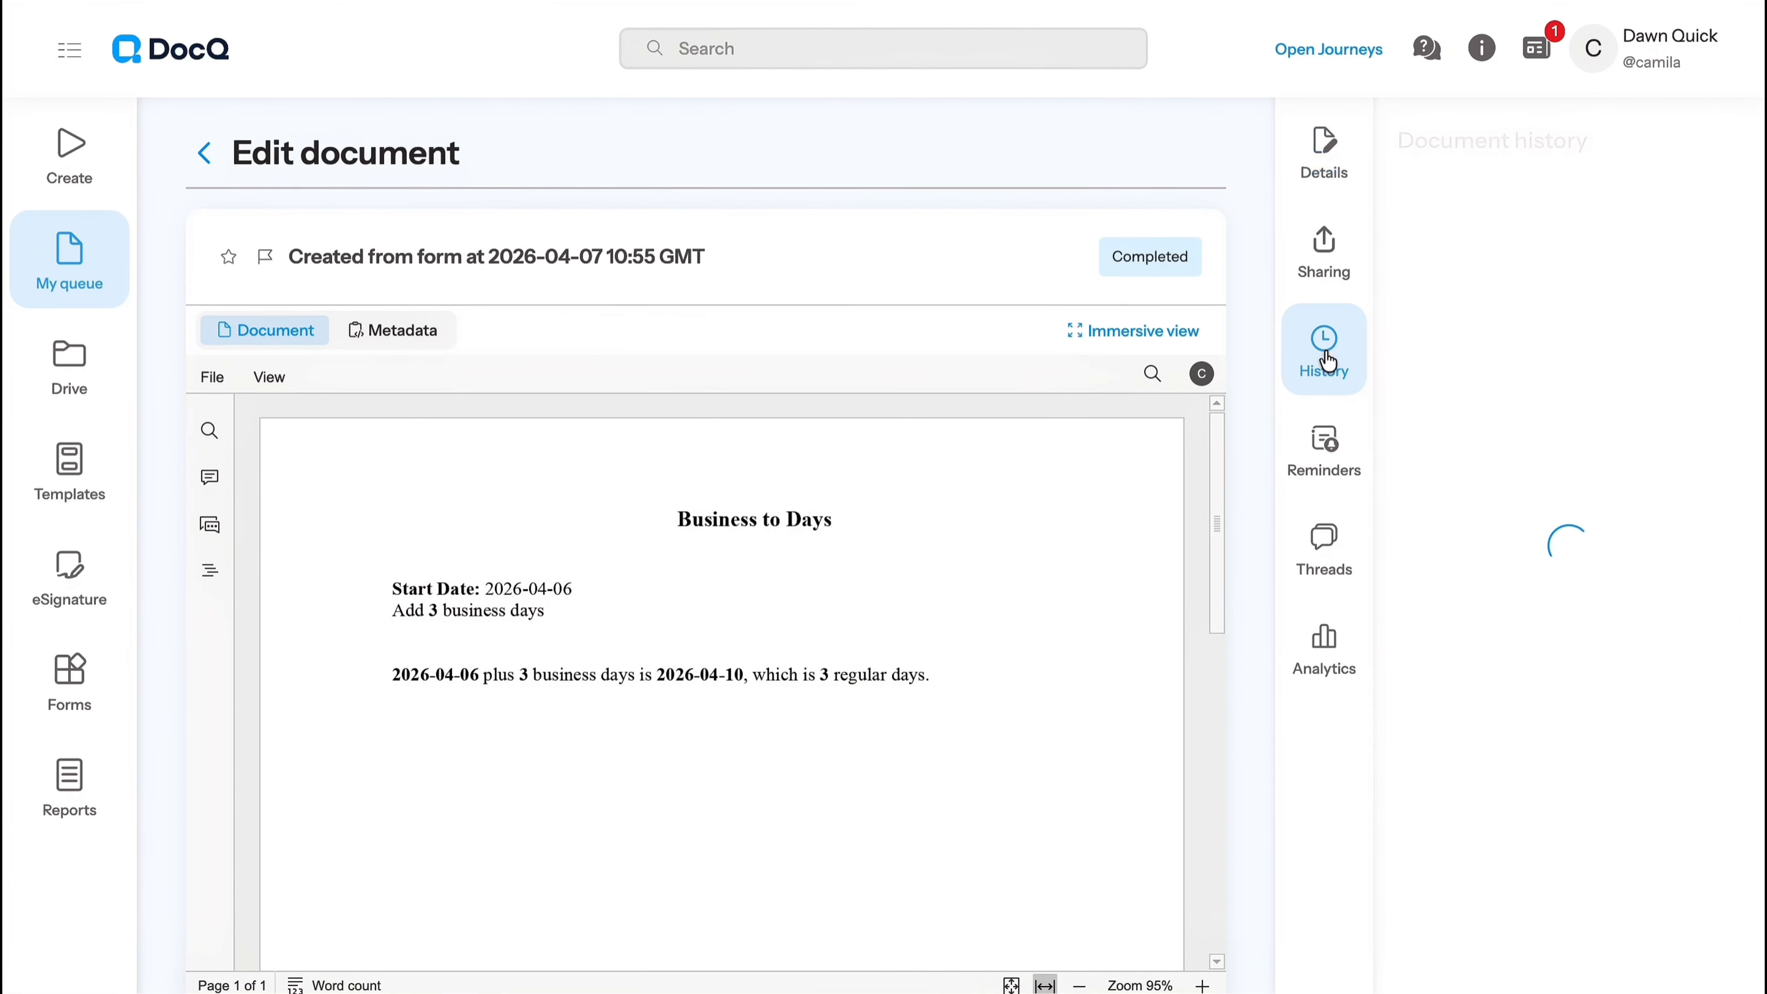
left_click_drag(1396, 143, 1591, 147)
scroll(1526, 794, "down", 1)
scroll(1526, 793, "down", 5)
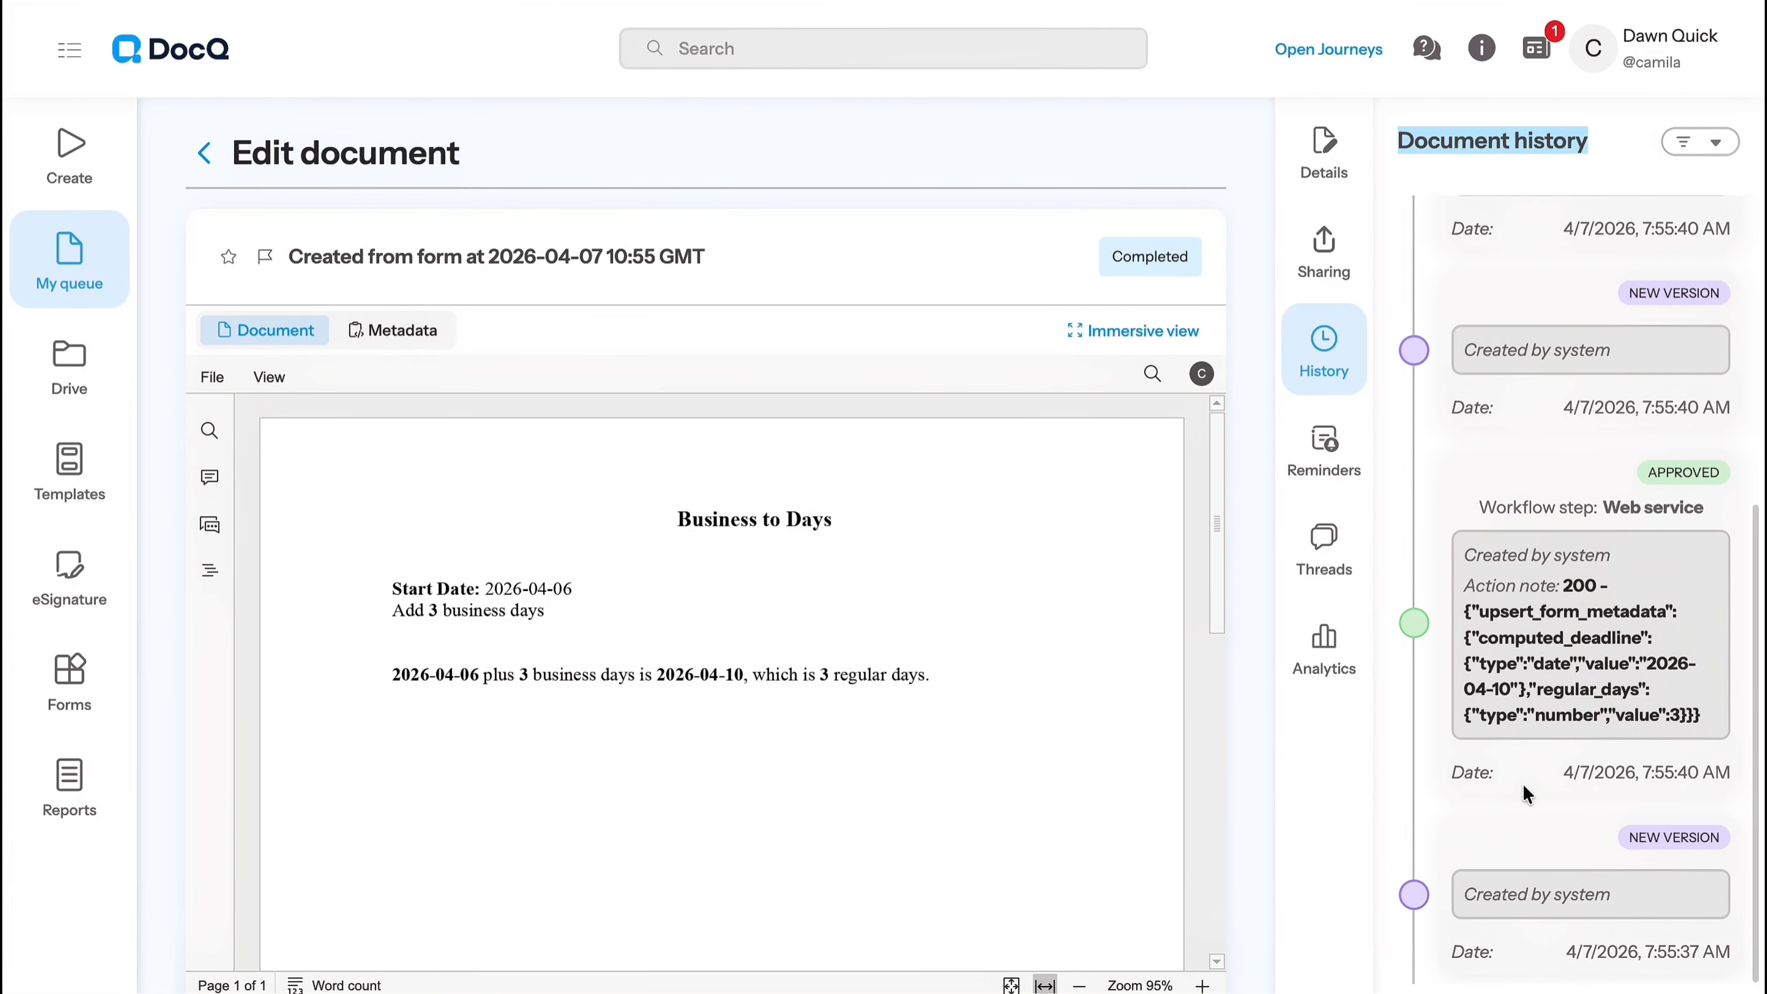
left_click(1579, 850)
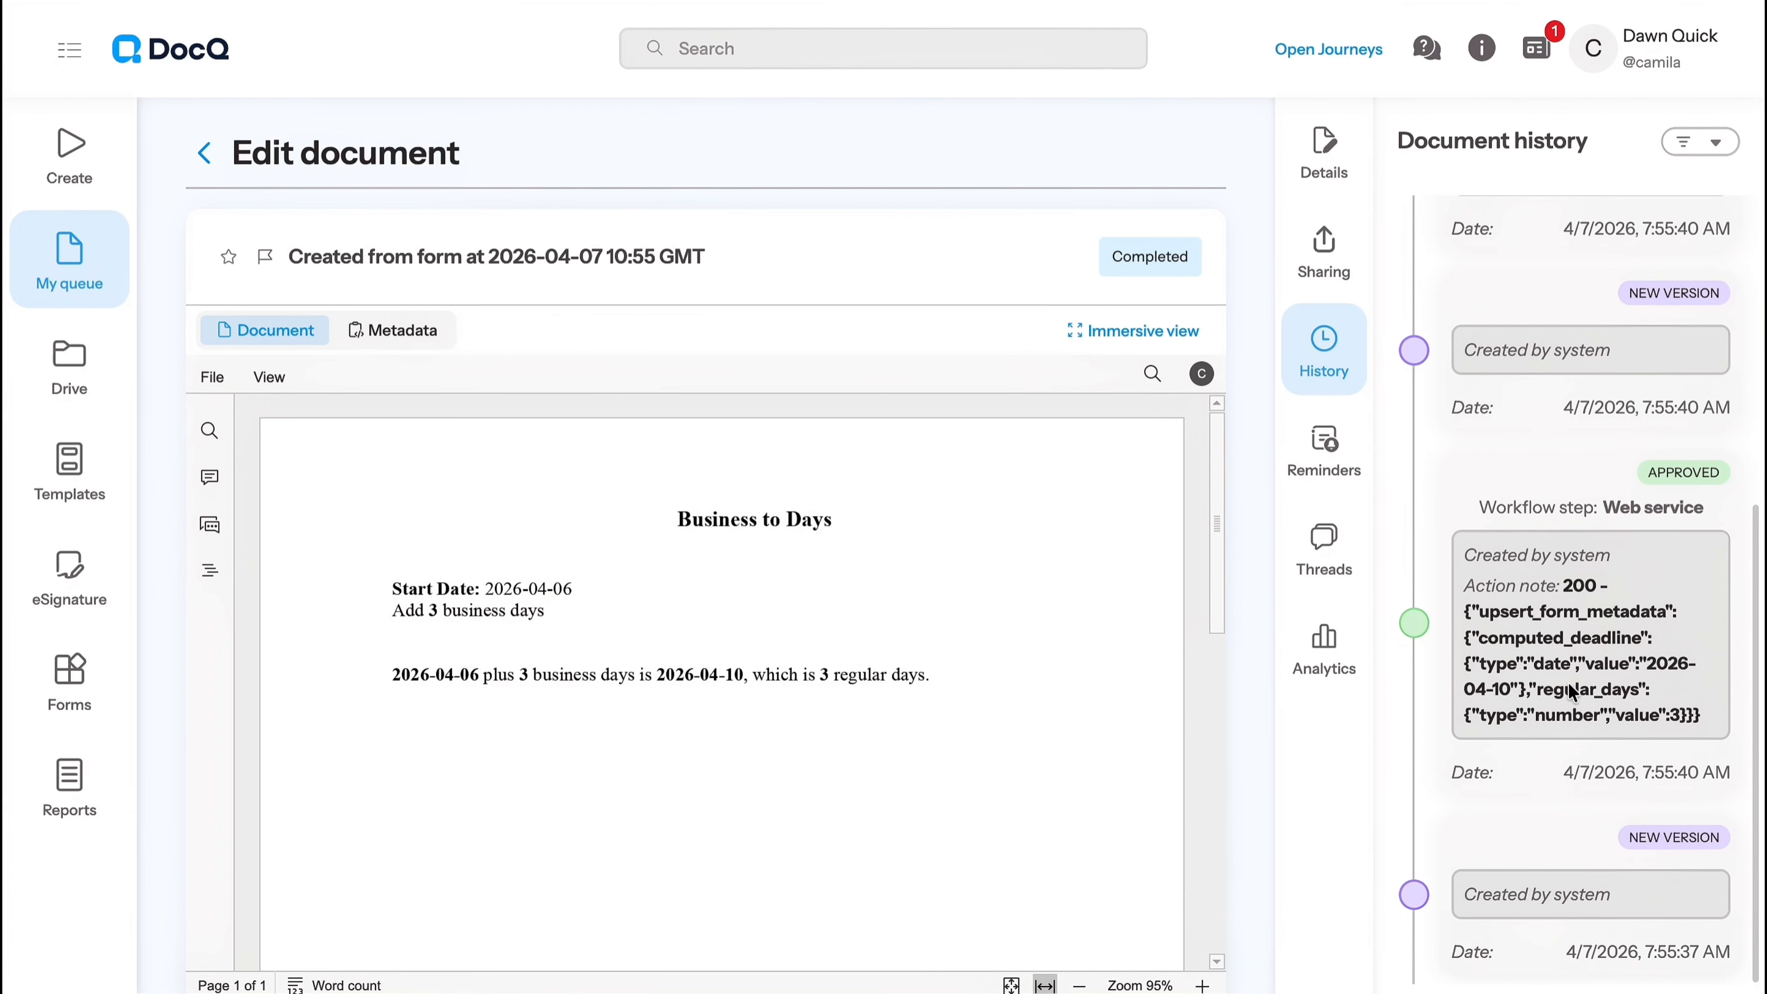
scroll(1688, 616, "up", 5)
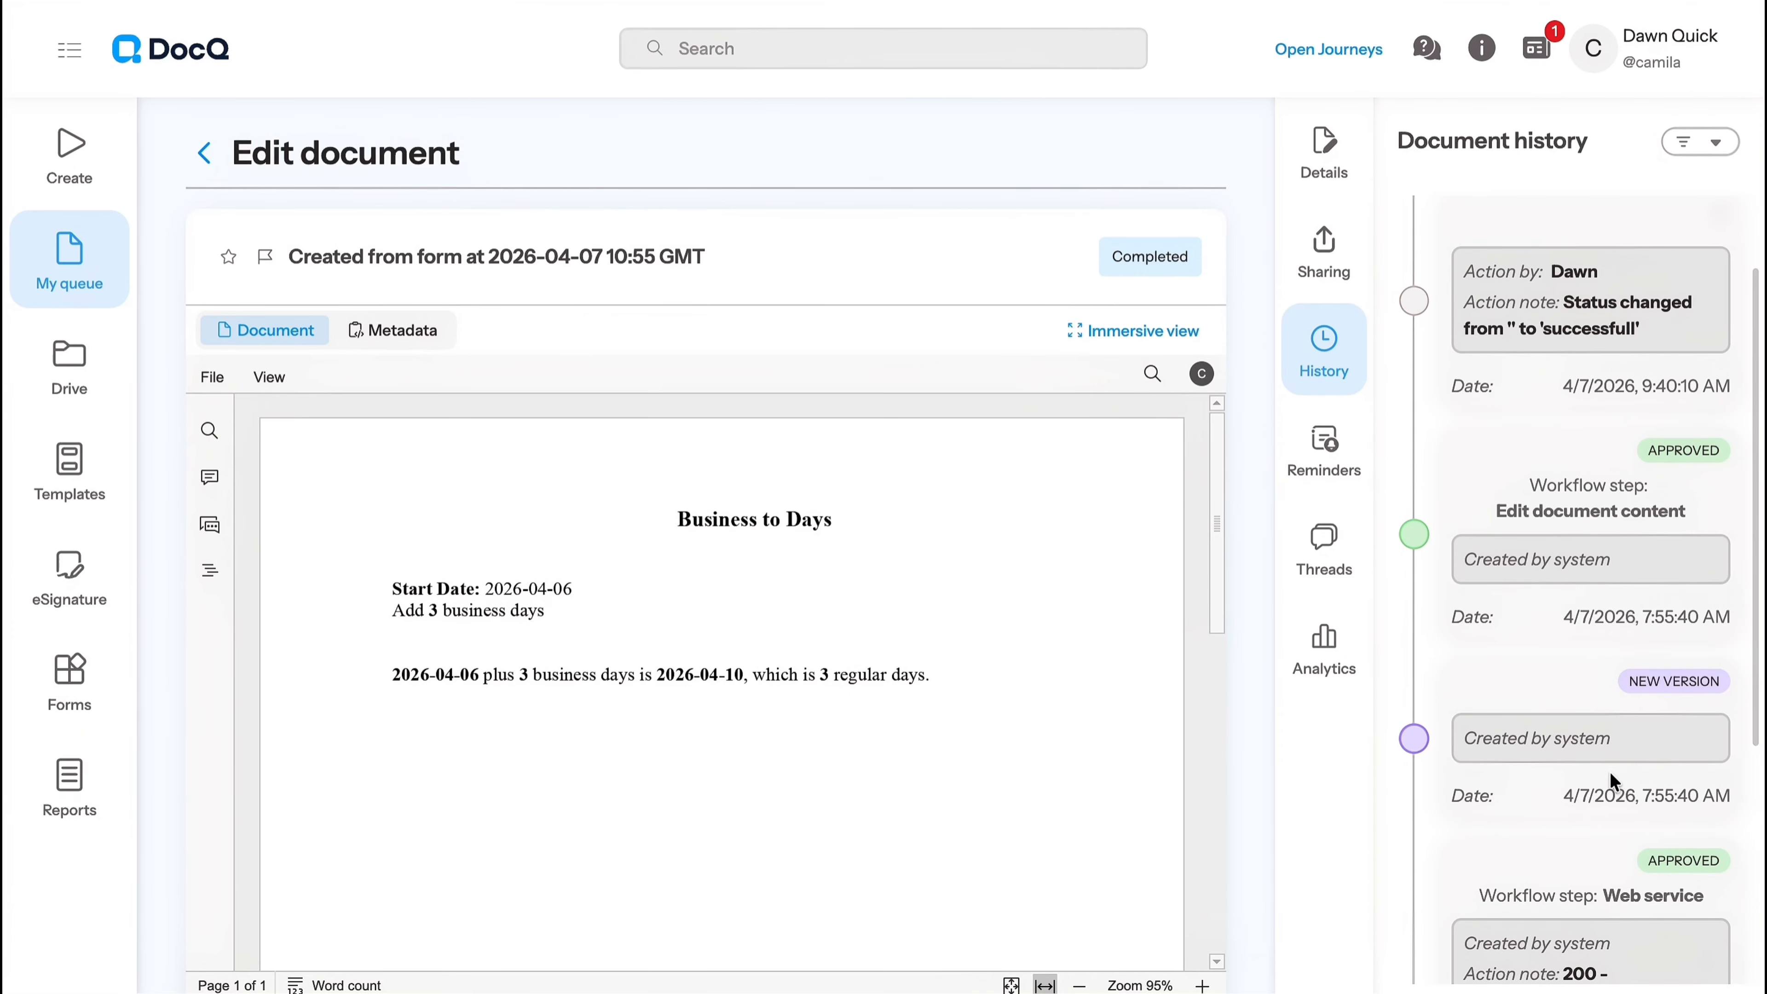
scroll(1613, 529, "up", 2)
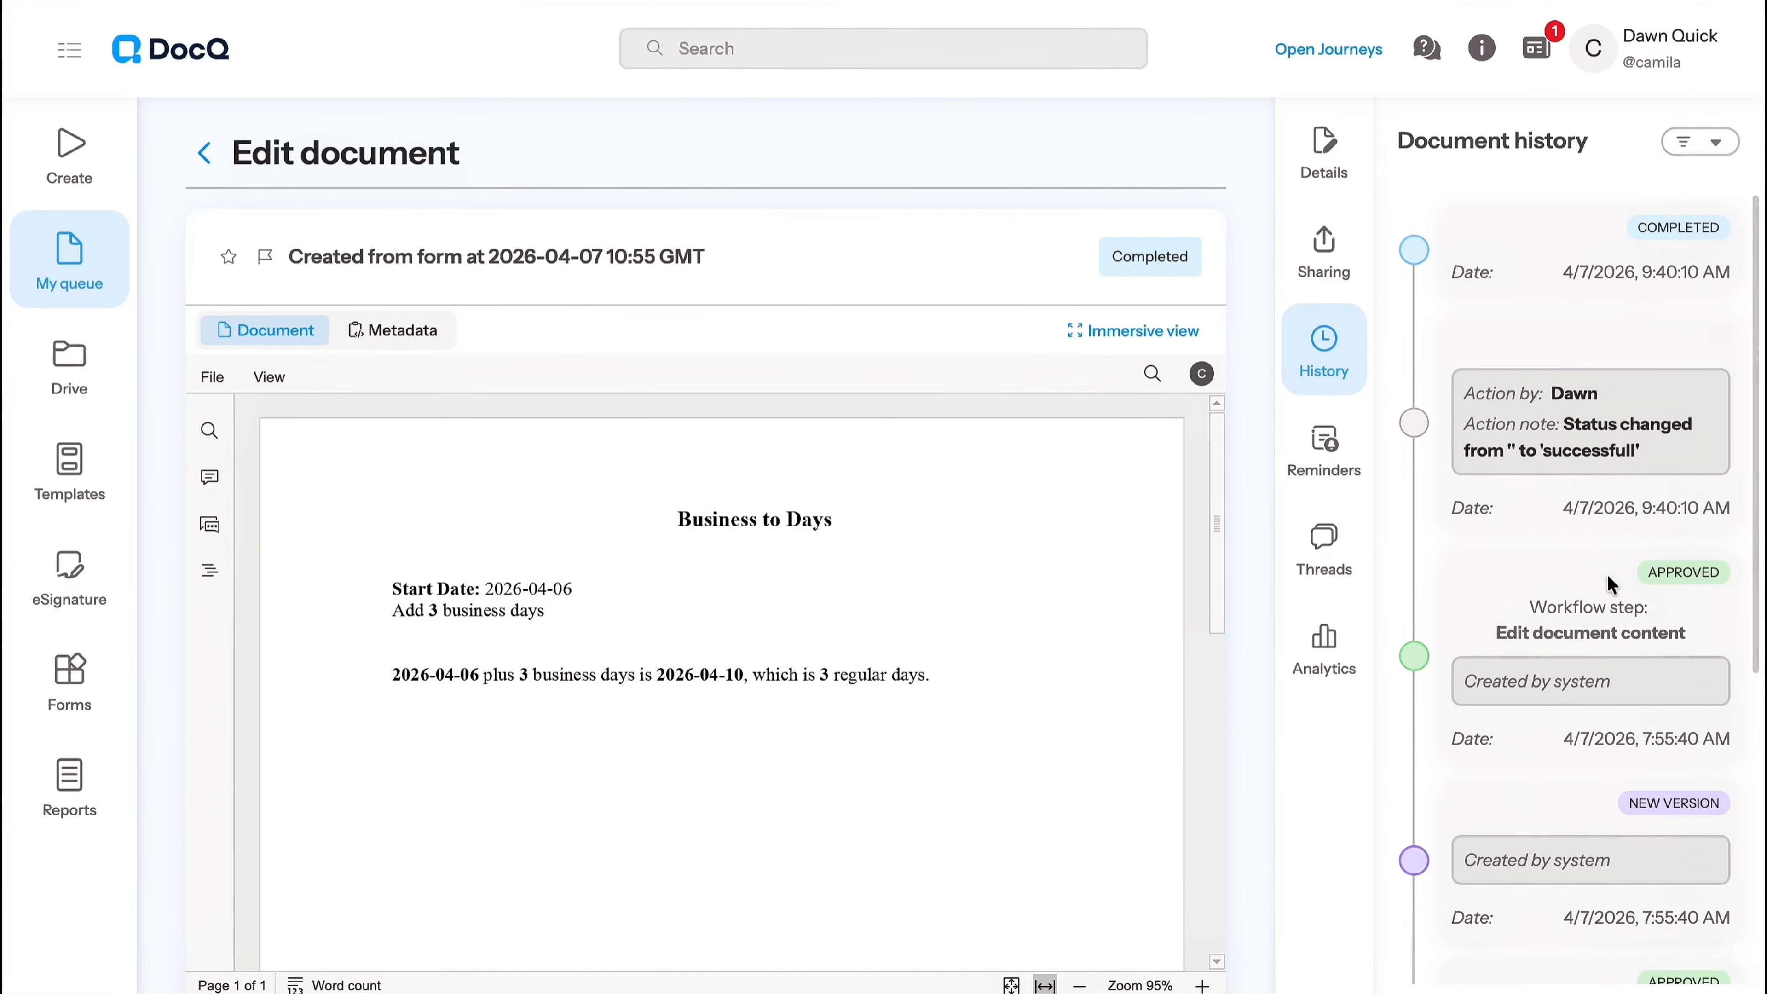